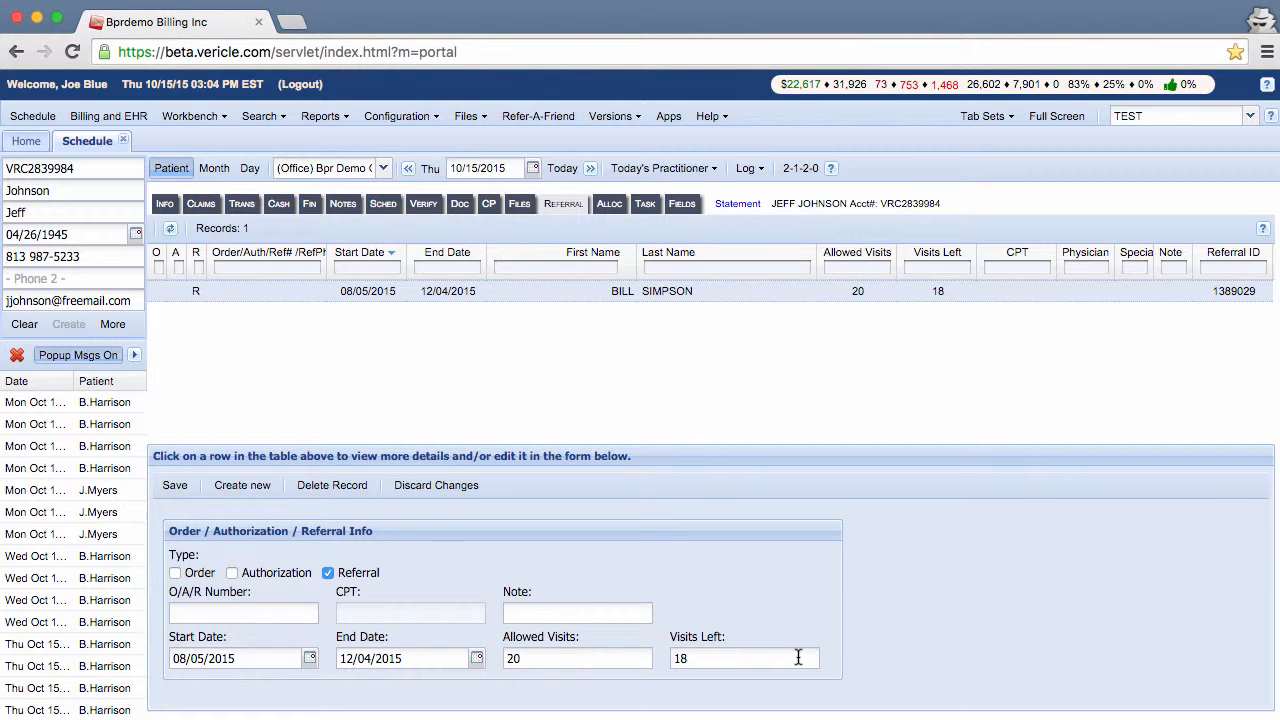
# Step: Create a new Order record and review its default dates, 99999 visits and blank Provider Info
pyautogui.click(248, 490)
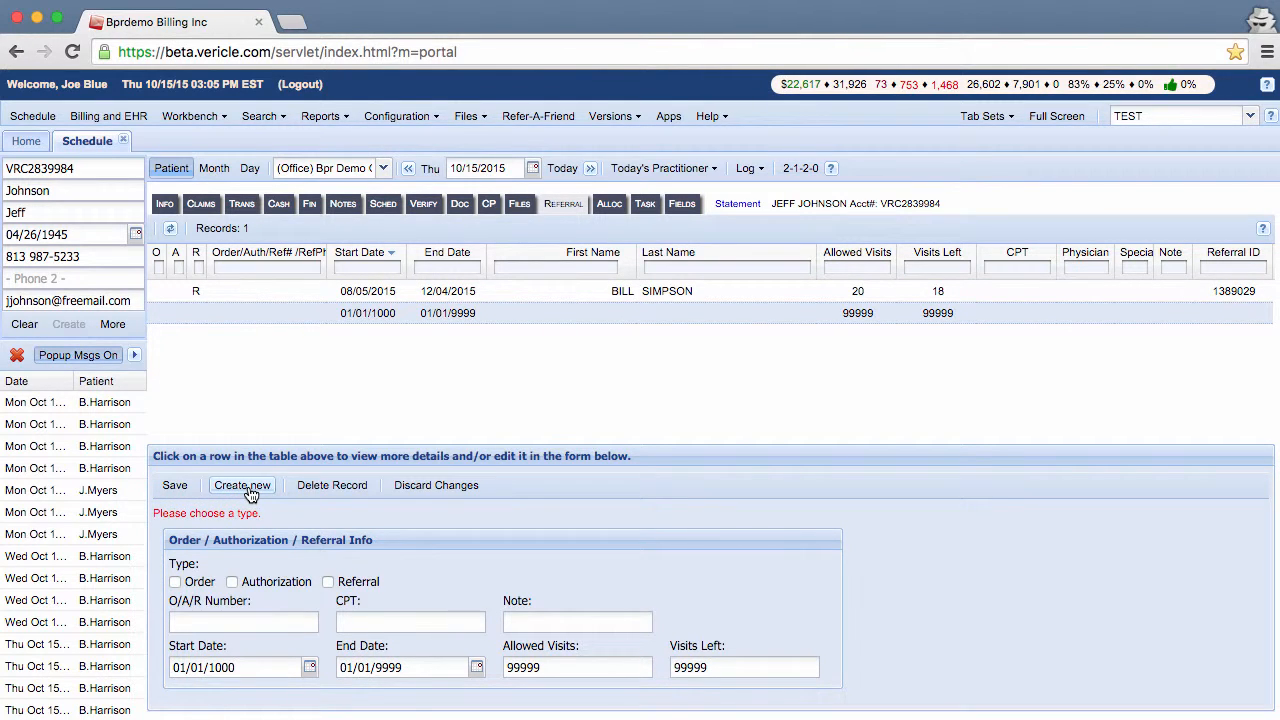
pyautogui.click(176, 582)
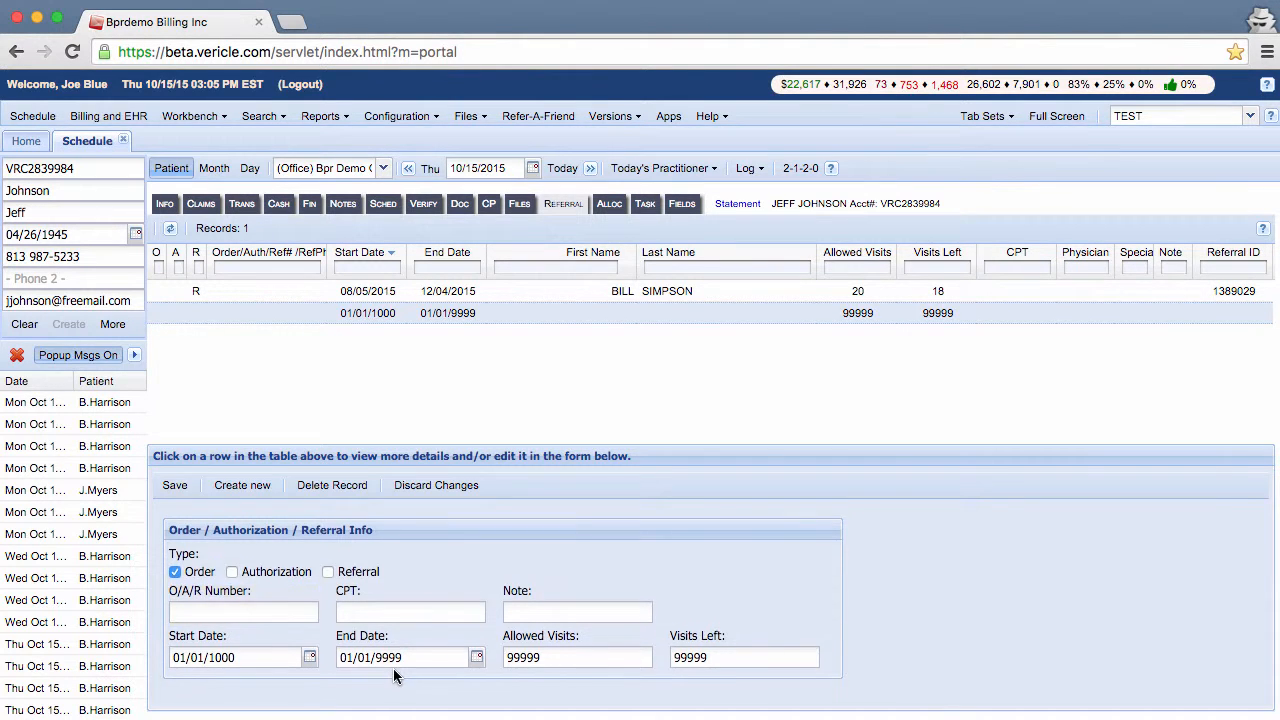
pyautogui.scroll(-3, 394, 676)
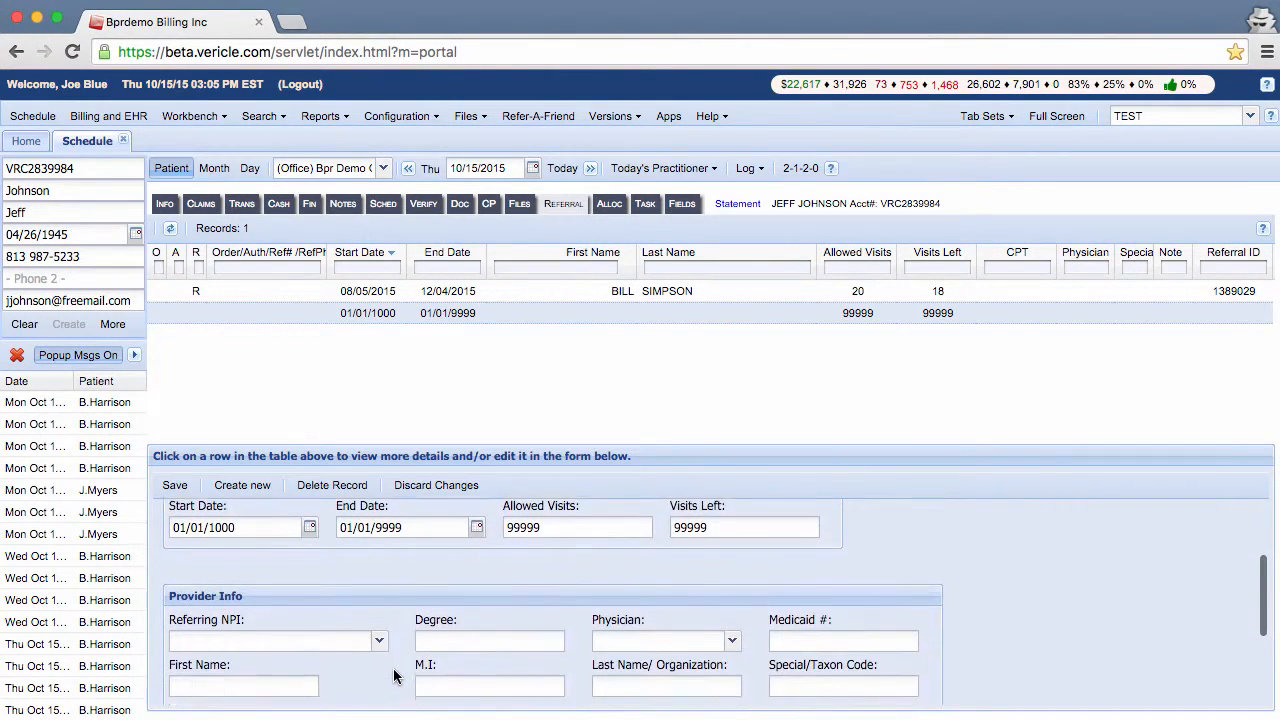
pyautogui.scroll(-3, 394, 676)
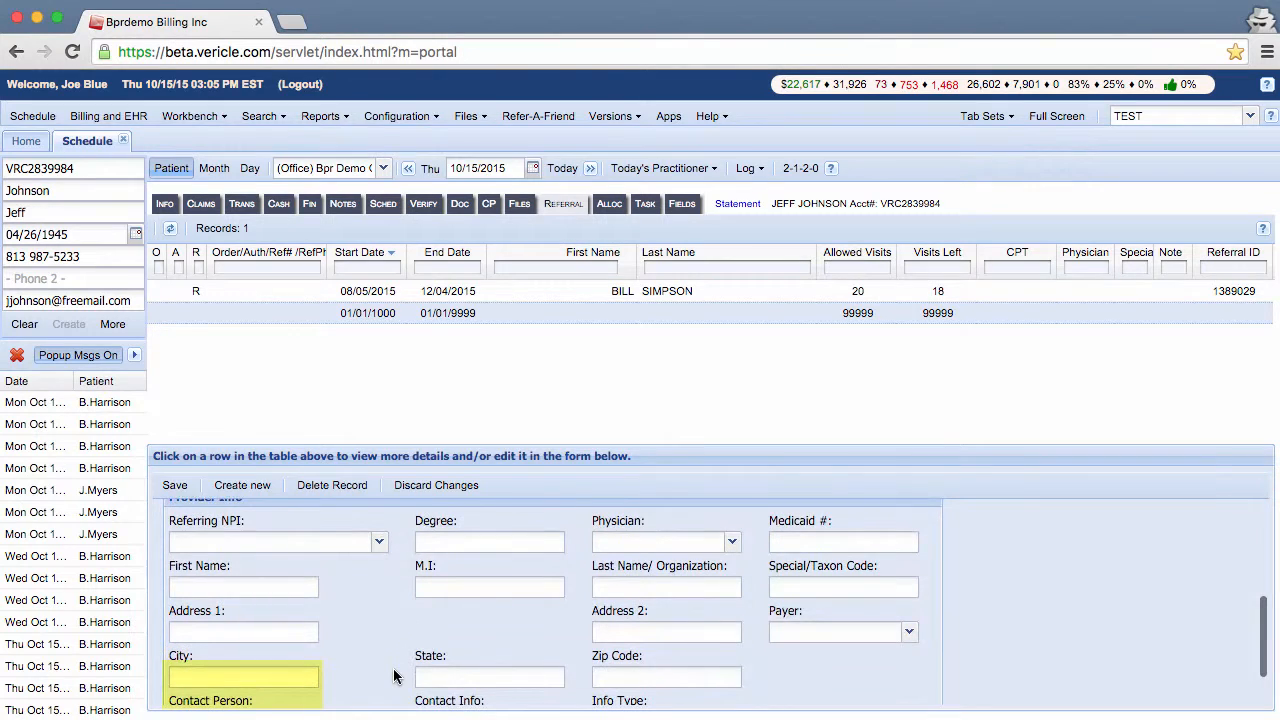
pyautogui.scroll(-2, 394, 676)
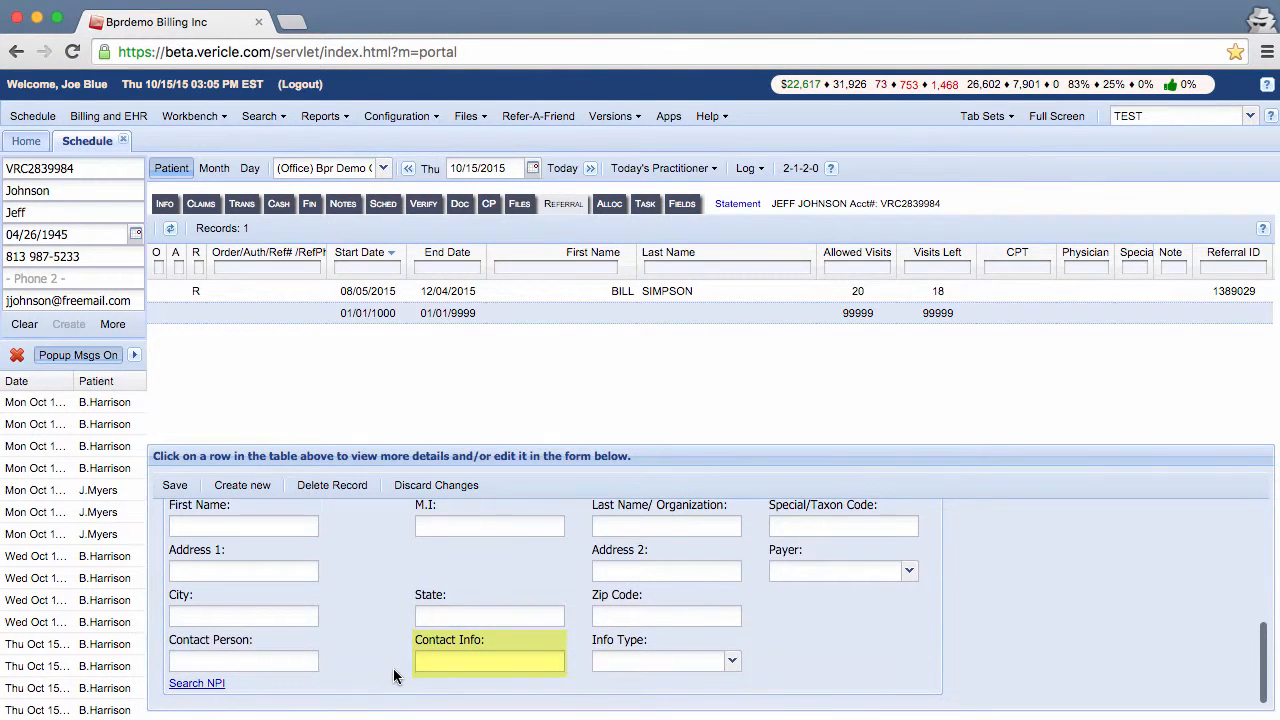
pyautogui.scroll(3, 394, 676)
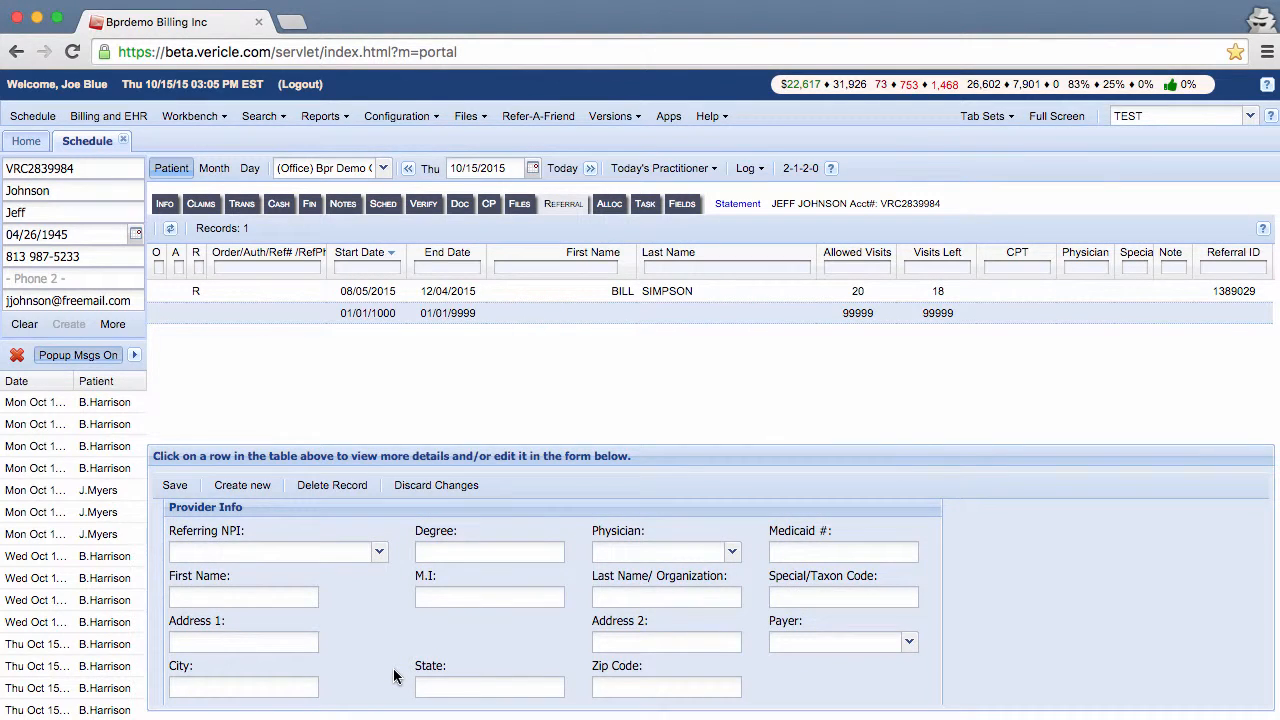
pyautogui.scroll(5, 394, 676)
pyautogui.scroll(-3, 394, 676)
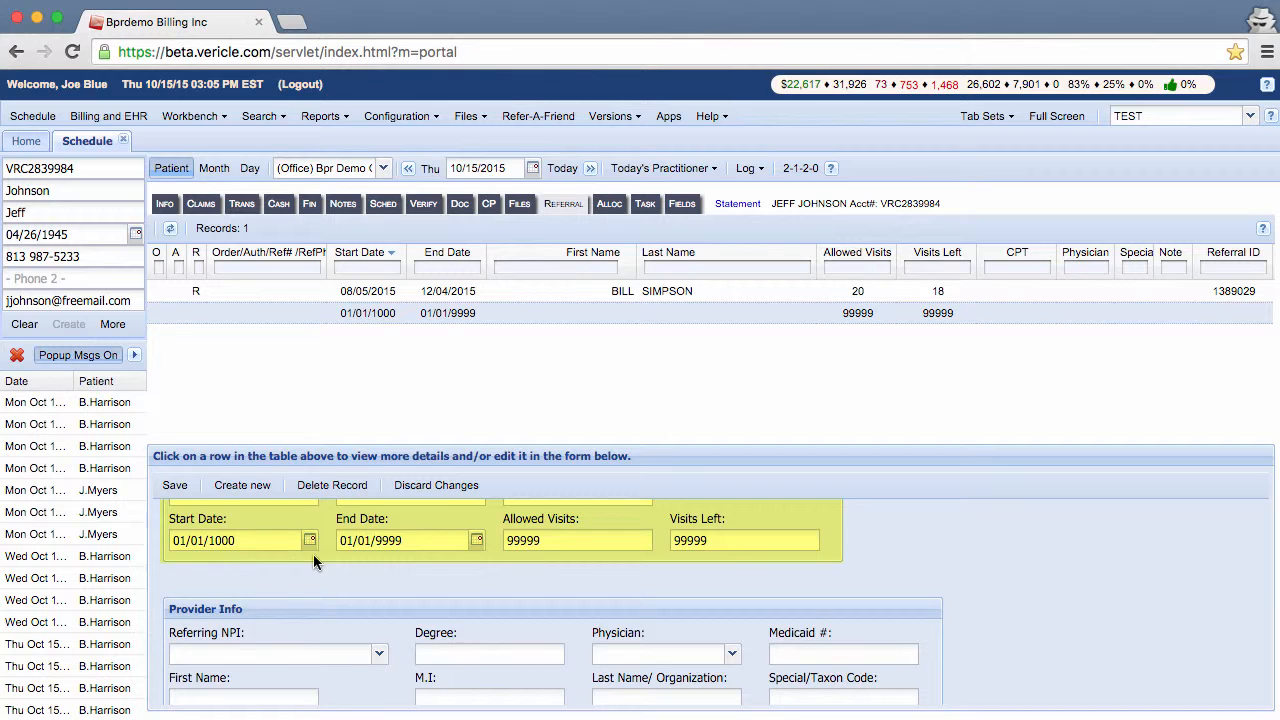
# Step: Set the order's start date to today, 10/15/2015, from the calendar
pyautogui.click(310, 540)
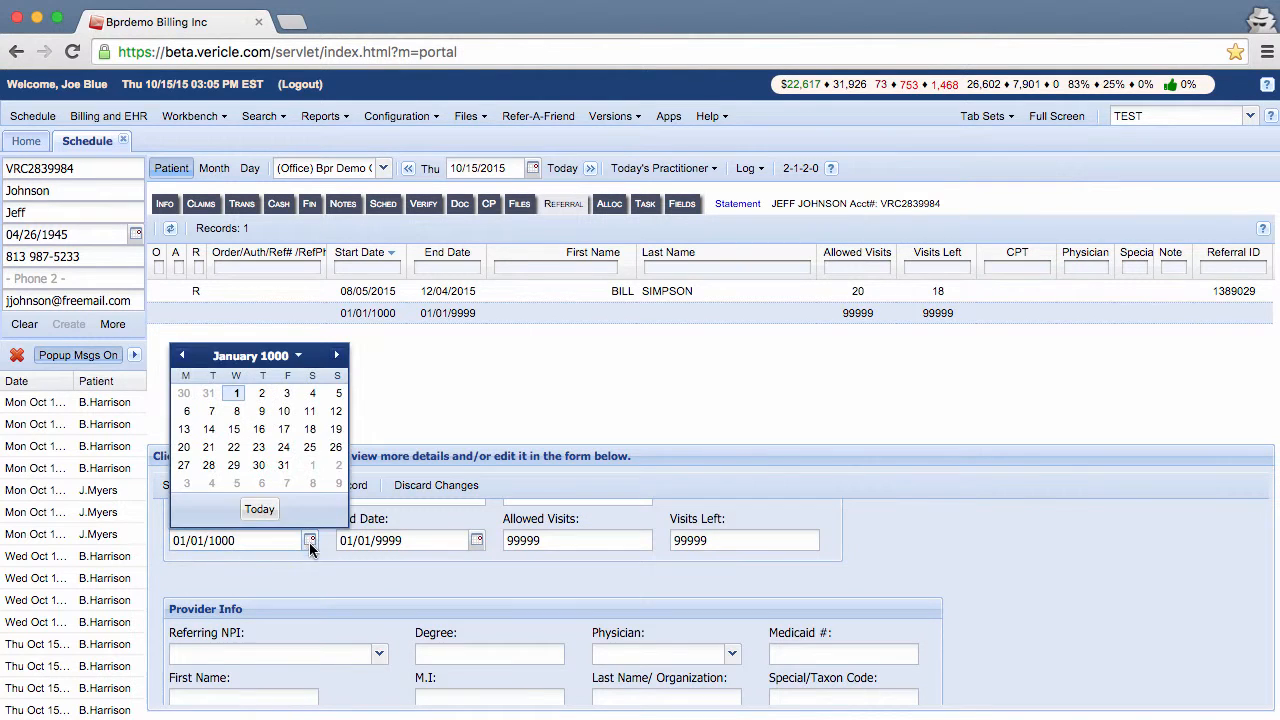
pyautogui.click(259, 512)
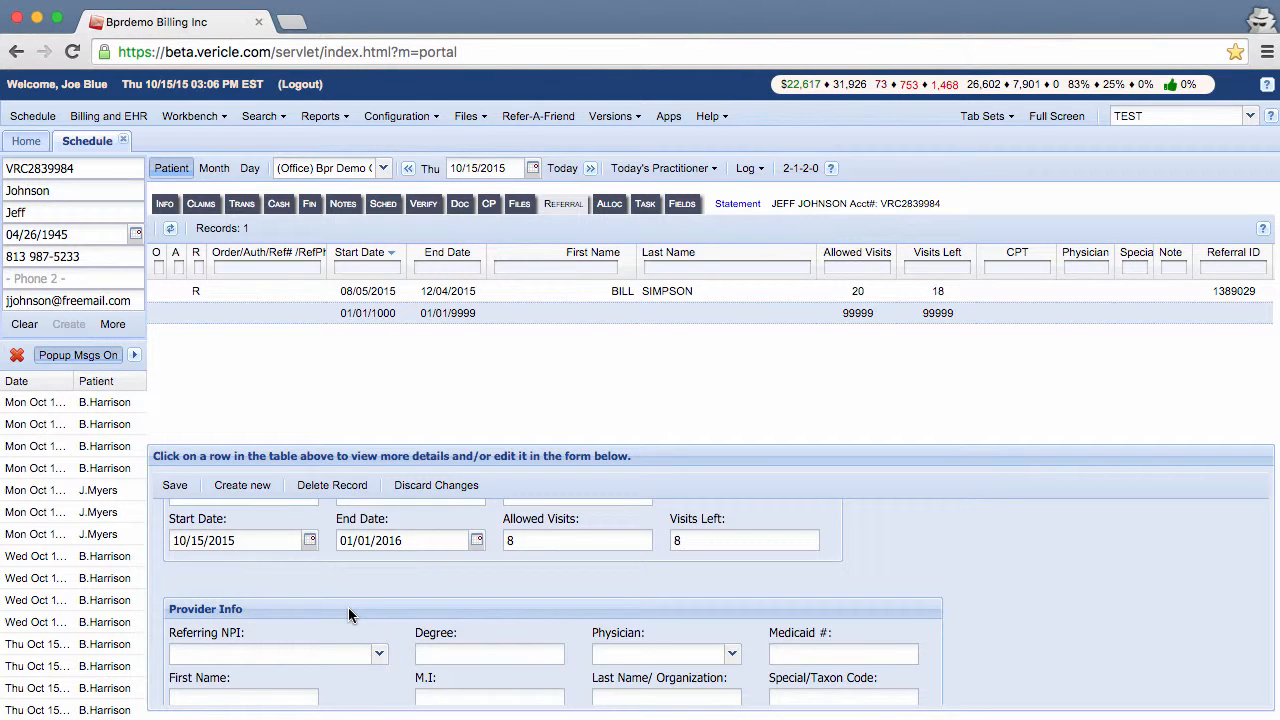
pyautogui.scroll(-3, 348, 610)
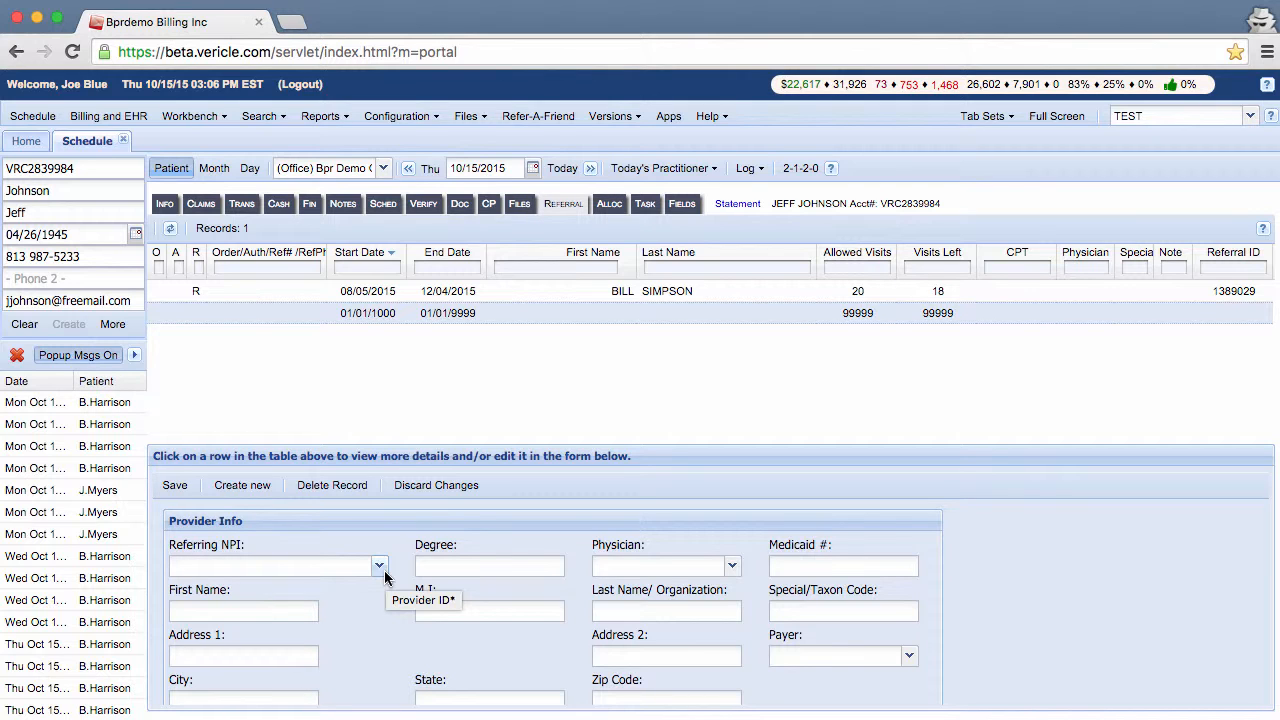
# Step: Choose the order's referring provider from the Referring NPI list and check the auto-filled name
pyautogui.click(380, 568)
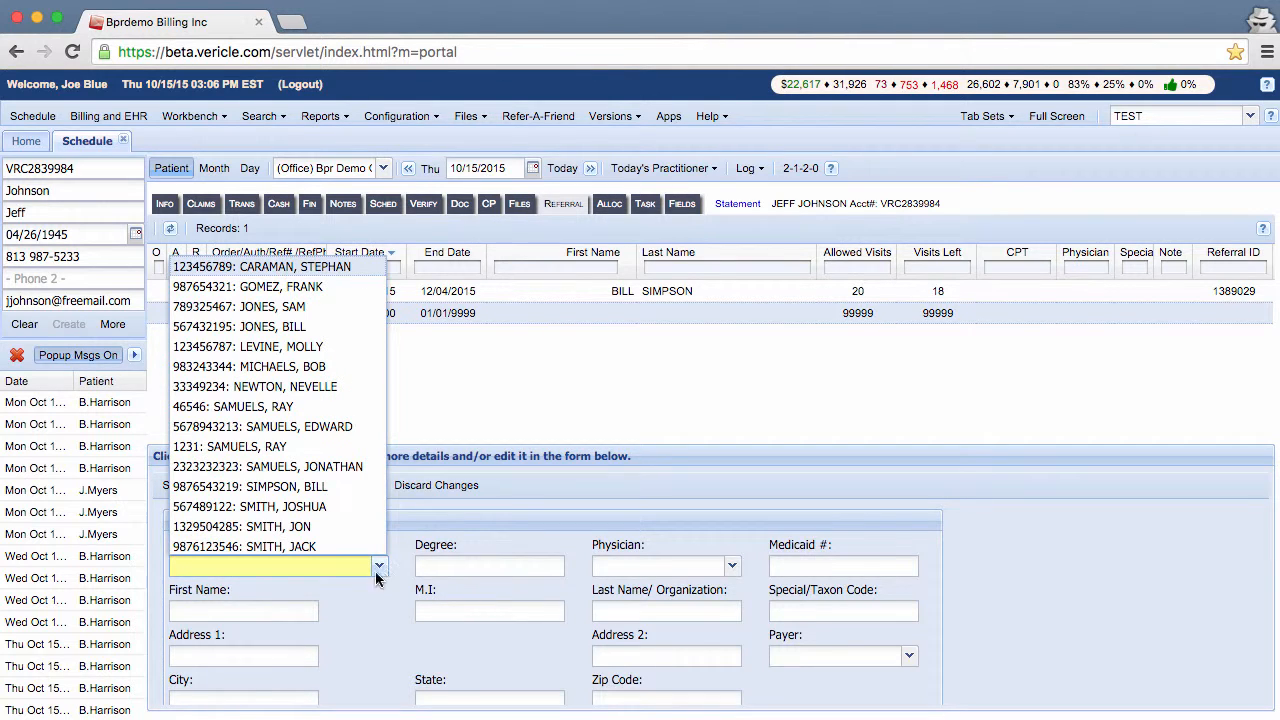
pyautogui.click(350, 490)
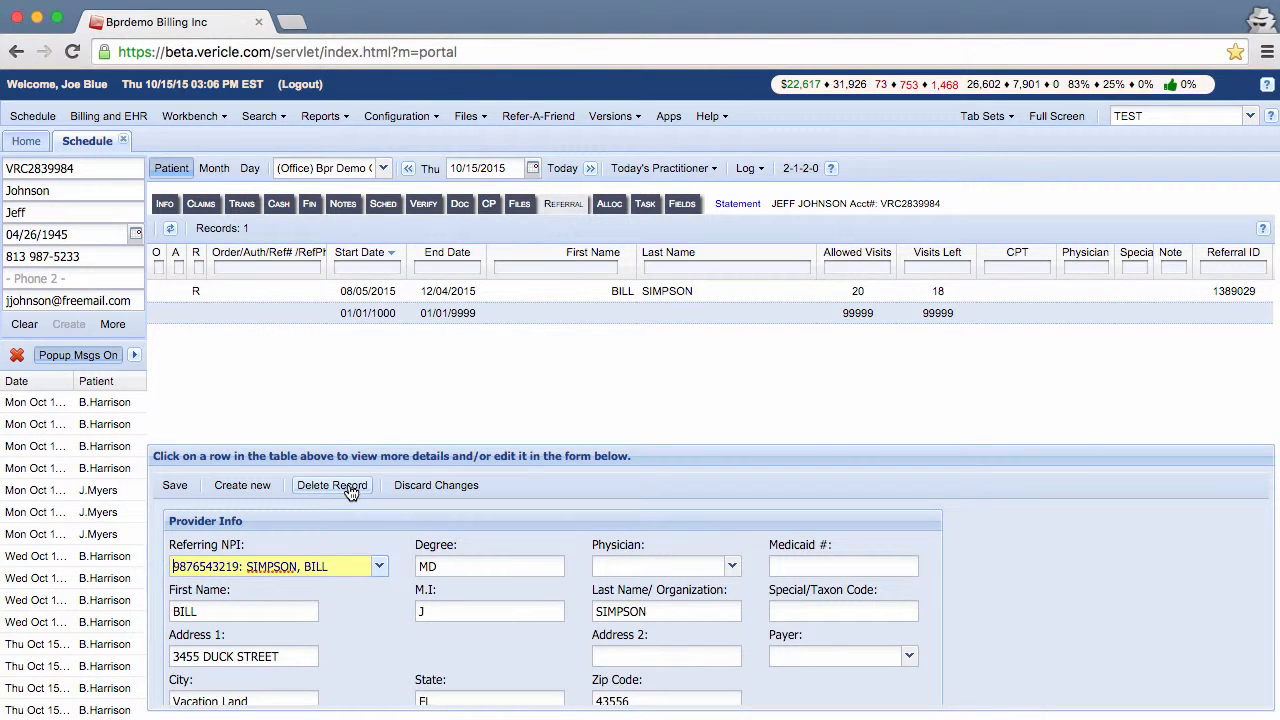
pyautogui.scroll(-2, 349, 623)
pyautogui.scroll(-1, 349, 623)
pyautogui.scroll(3, 349, 623)
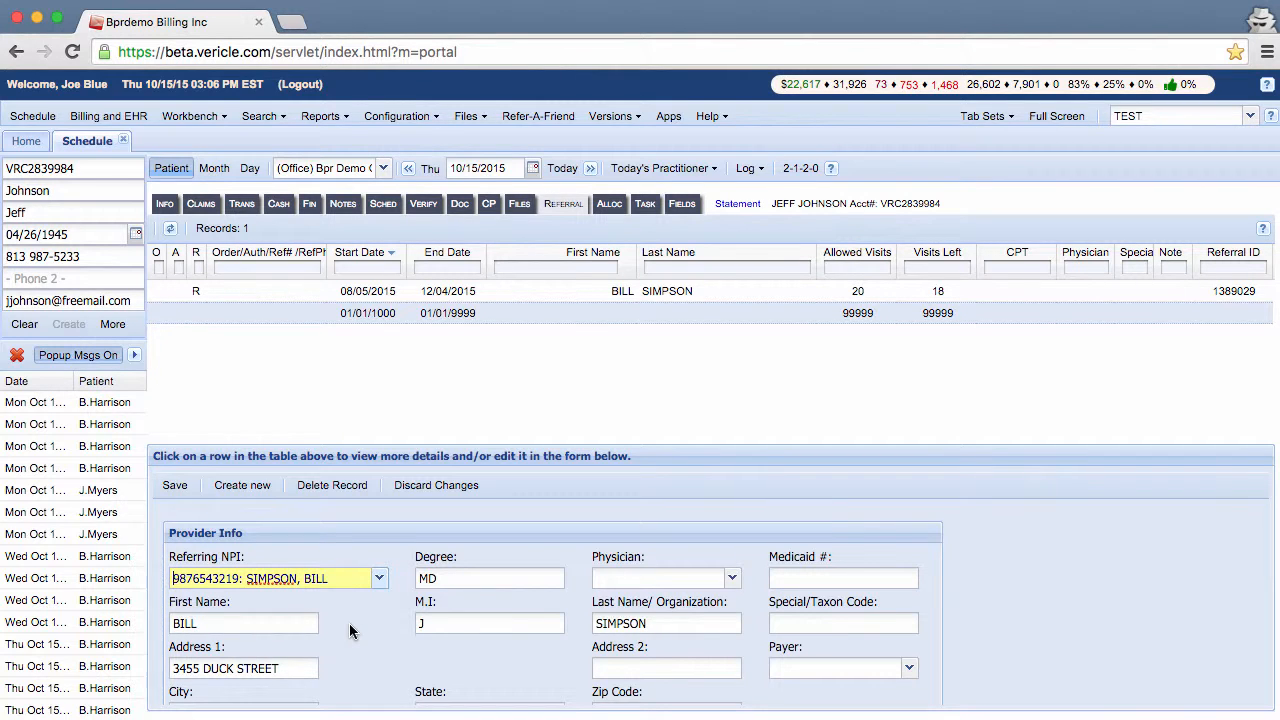
pyautogui.click(284, 628)
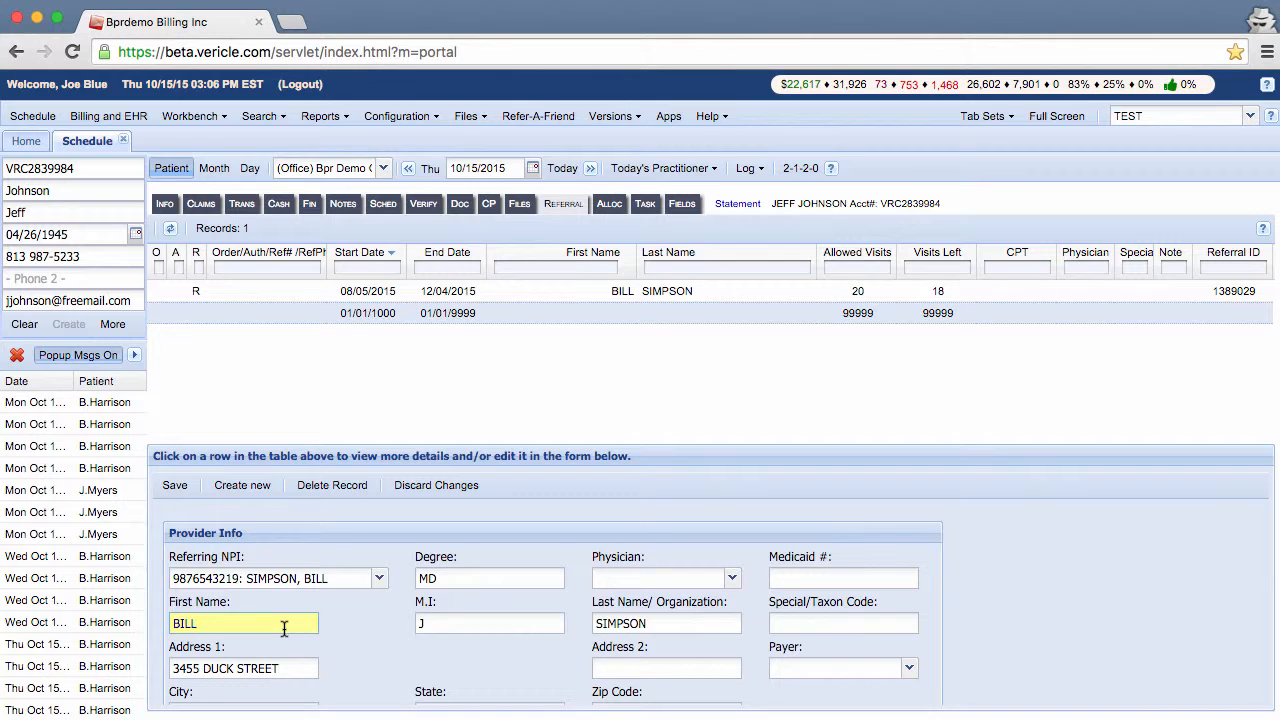
pyautogui.scroll(-1, 366, 649)
# Step: Enter the contact person's name and phone number, set Info Type to Phone, and save the order
pyautogui.click(266, 665)
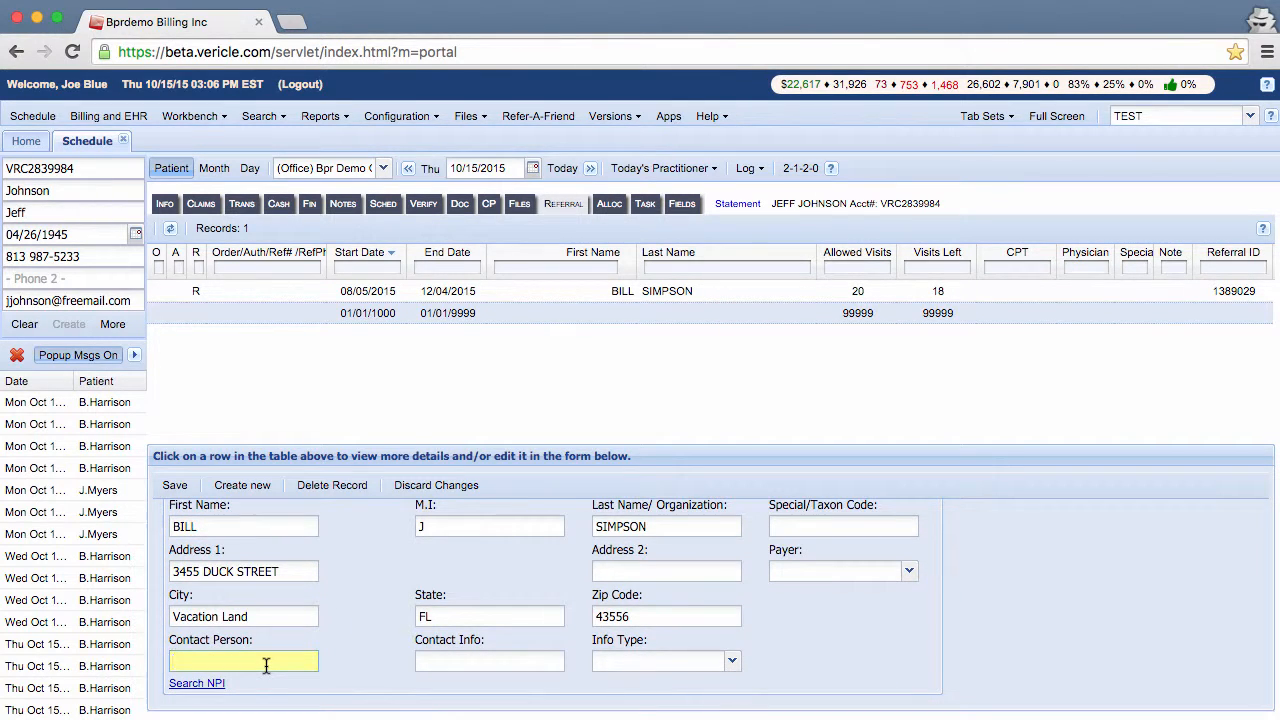
pyautogui.press('Tab')
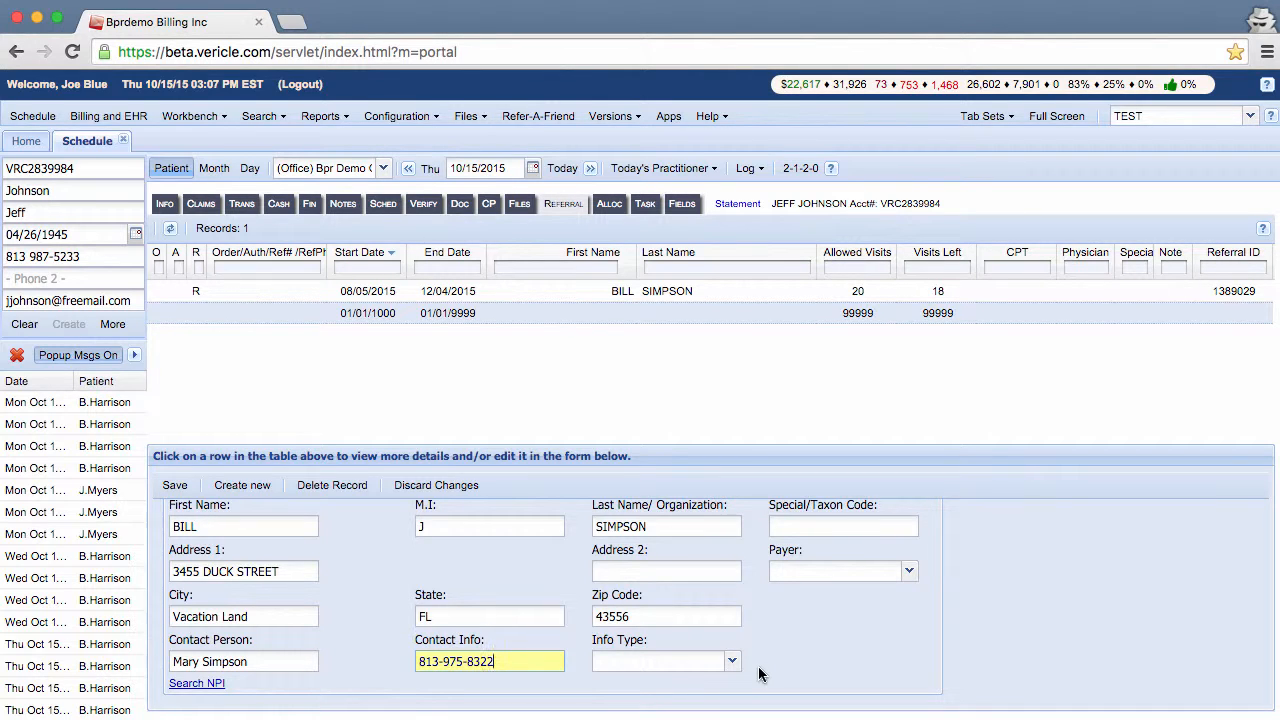
pyautogui.click(733, 663)
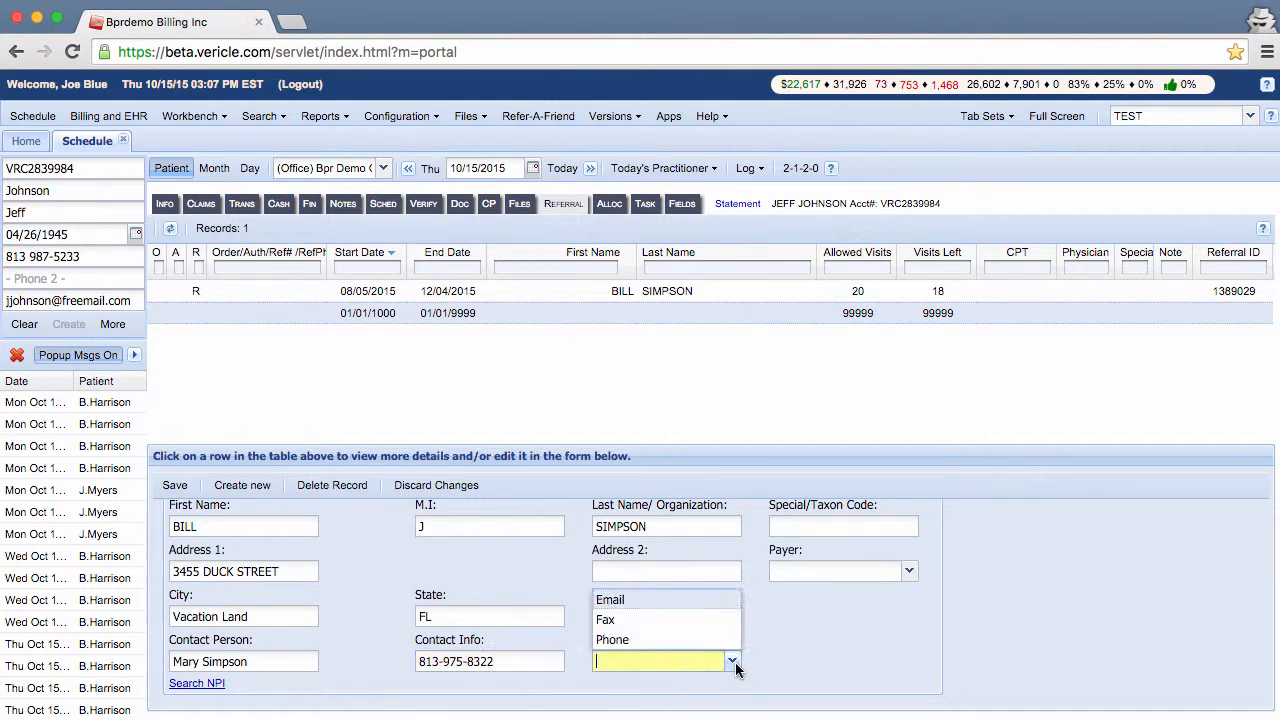
pyautogui.click(658, 640)
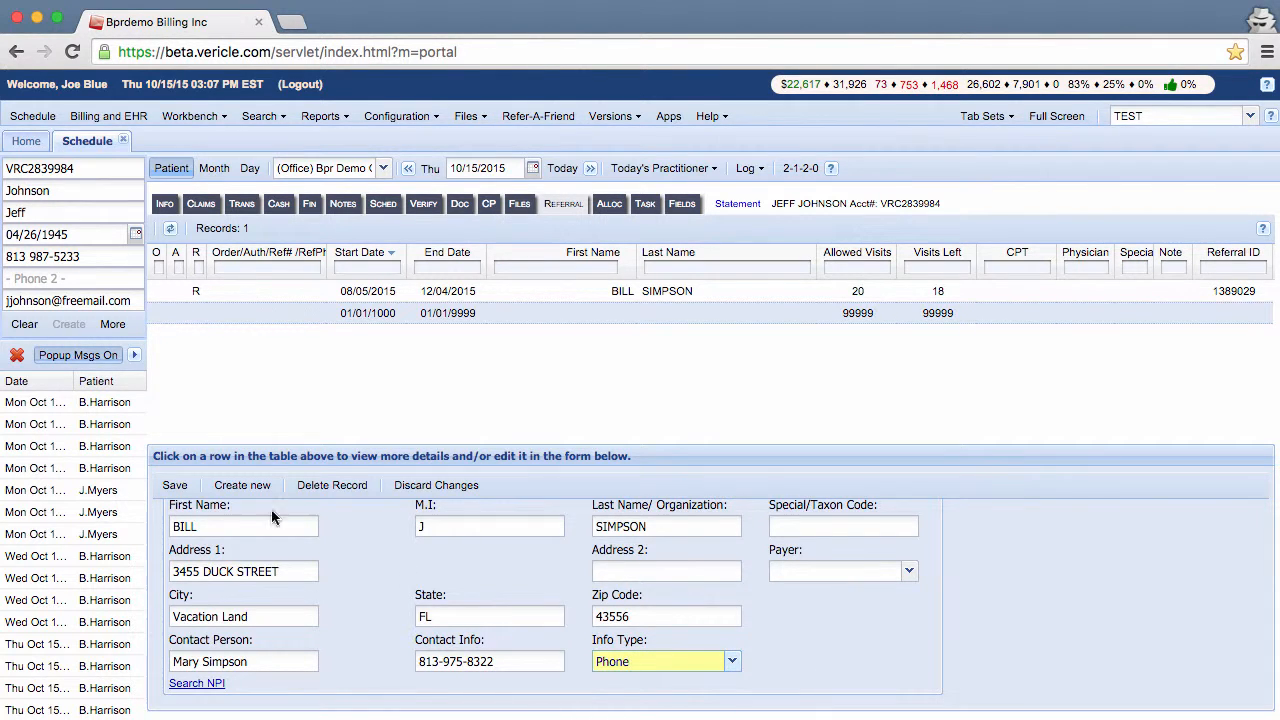
pyautogui.click(175, 486)
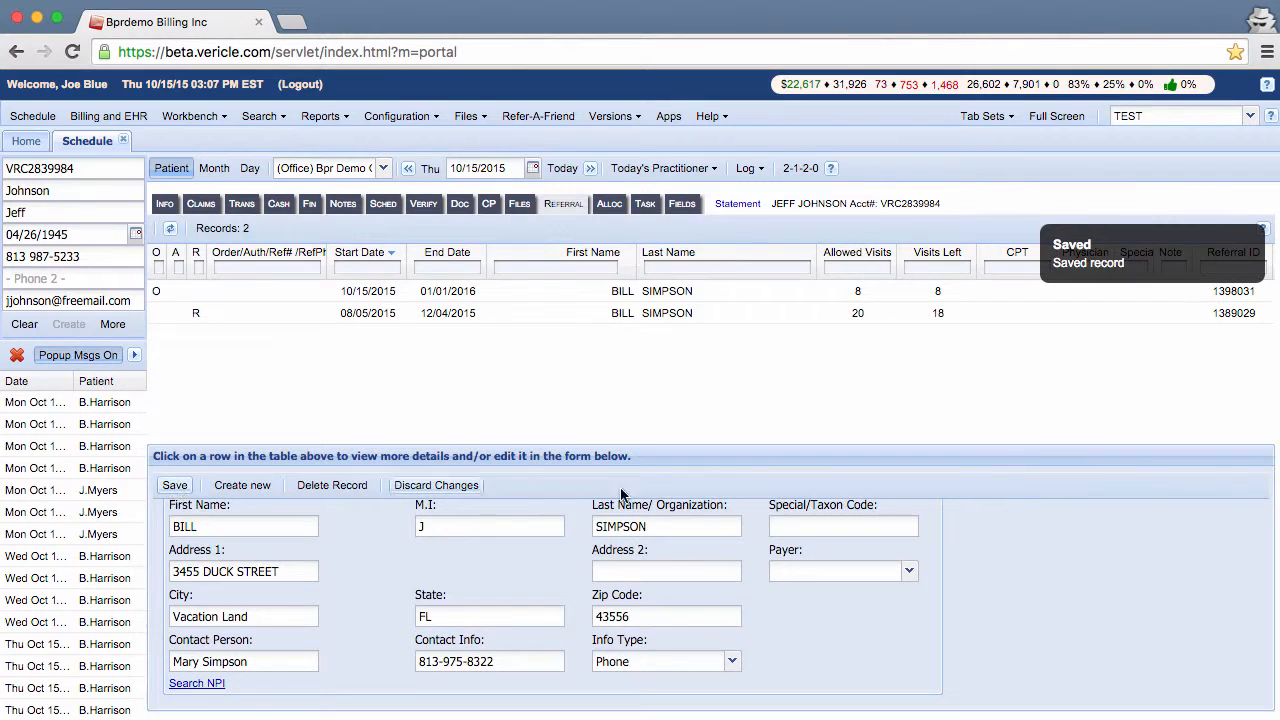
pyautogui.click(1166, 289)
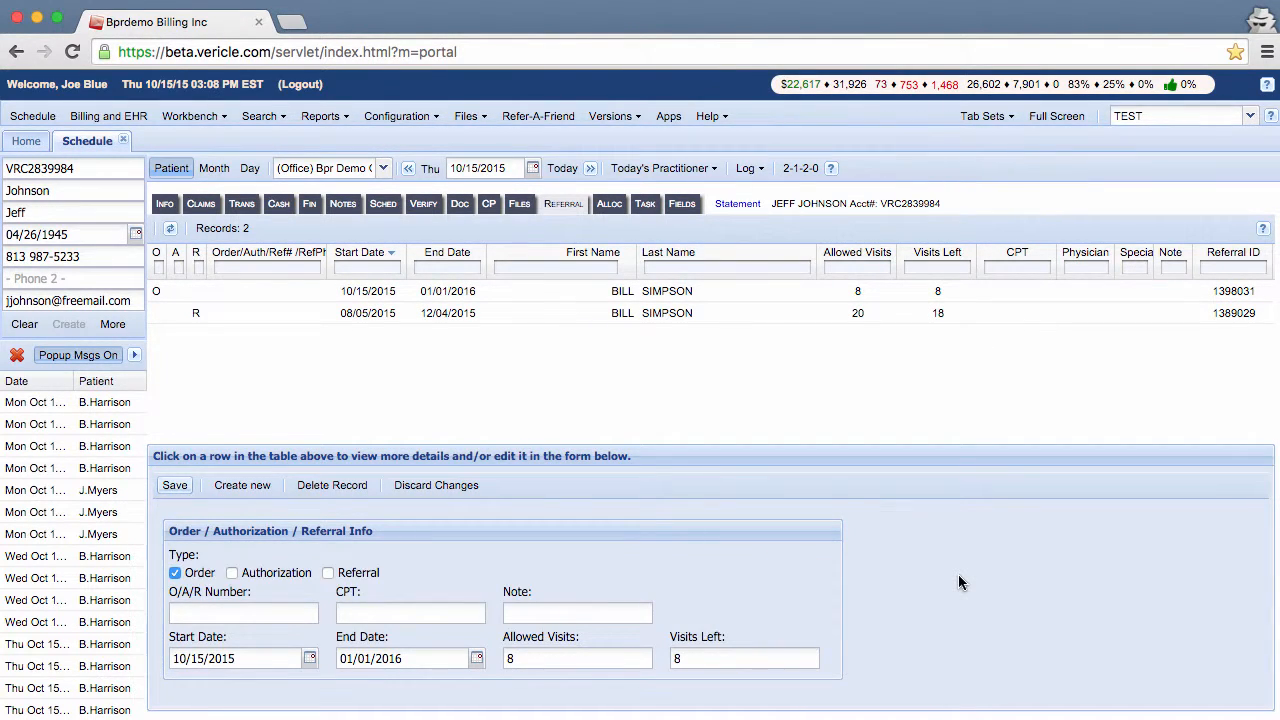
# Step: Create another new record typed Authorization and enter its authorization number
pyautogui.click(241, 487)
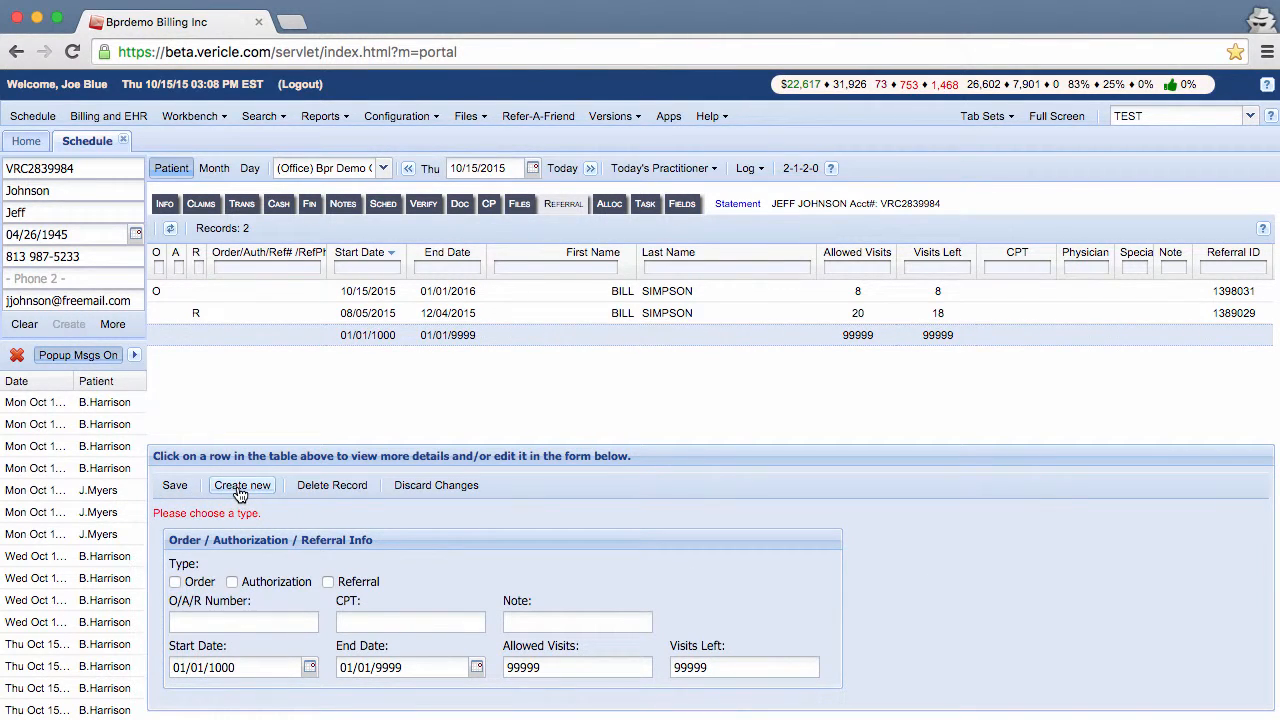
pyautogui.click(232, 584)
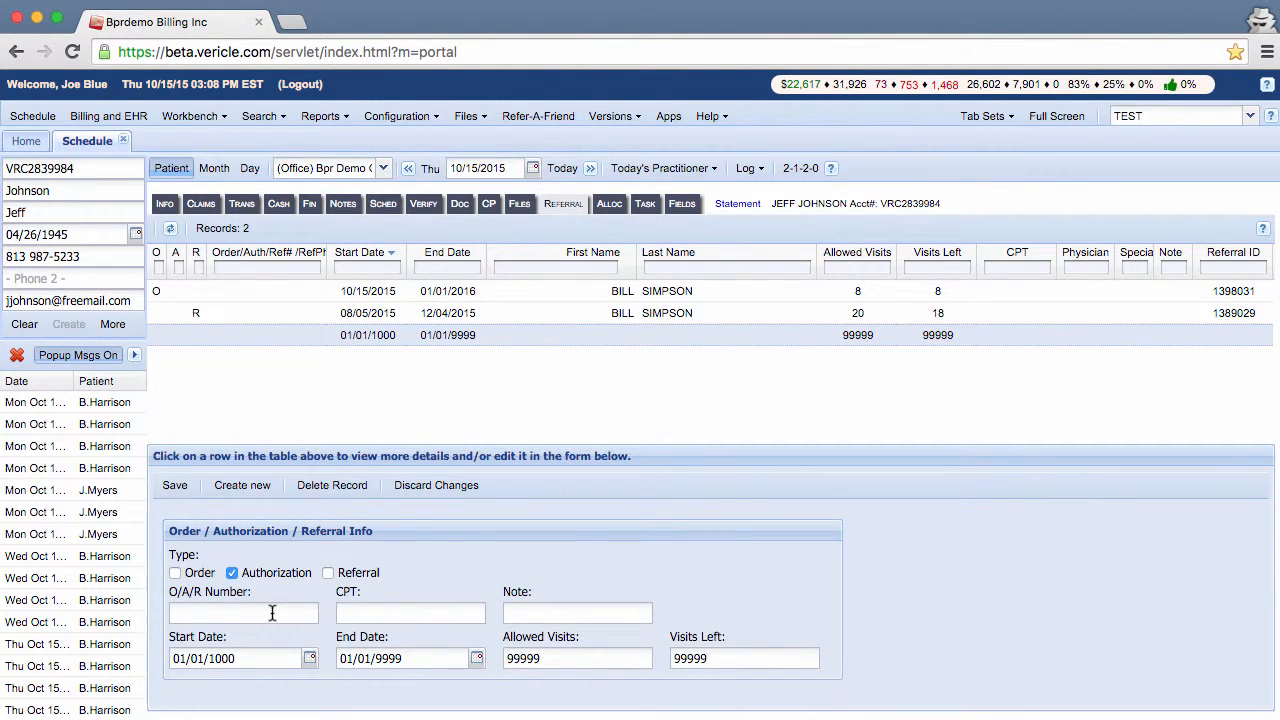
pyautogui.click(272, 613)
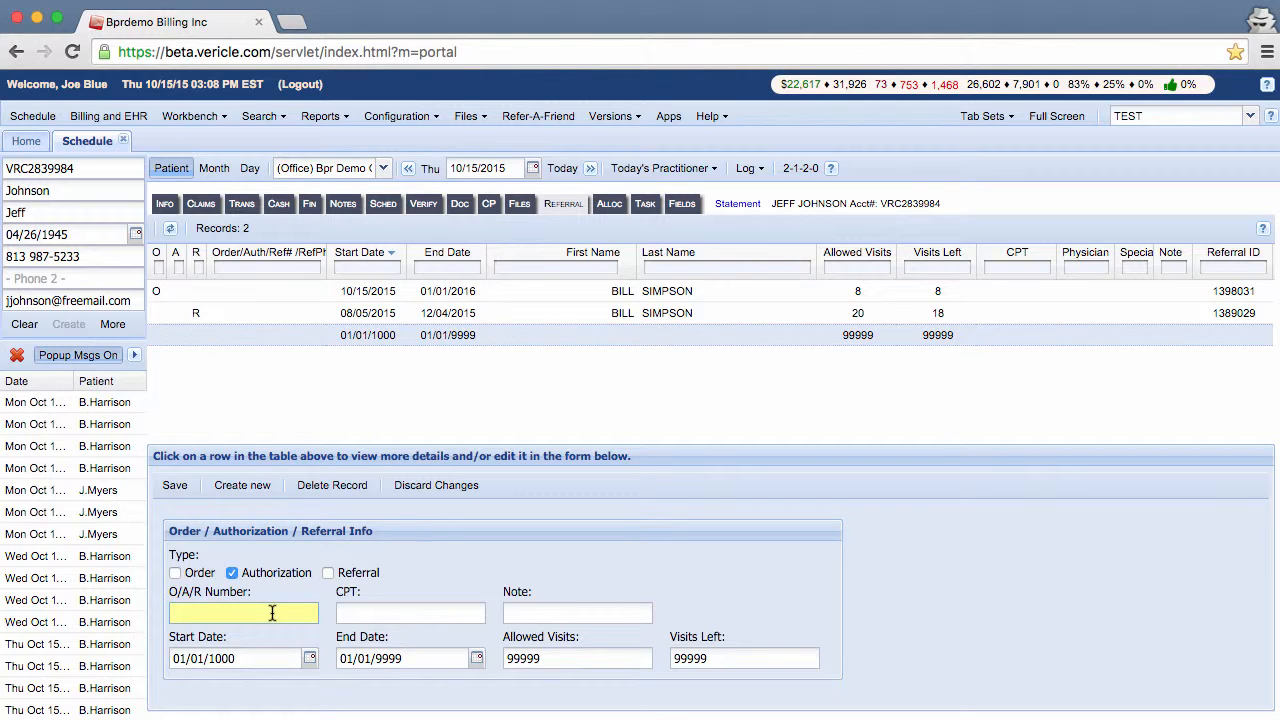
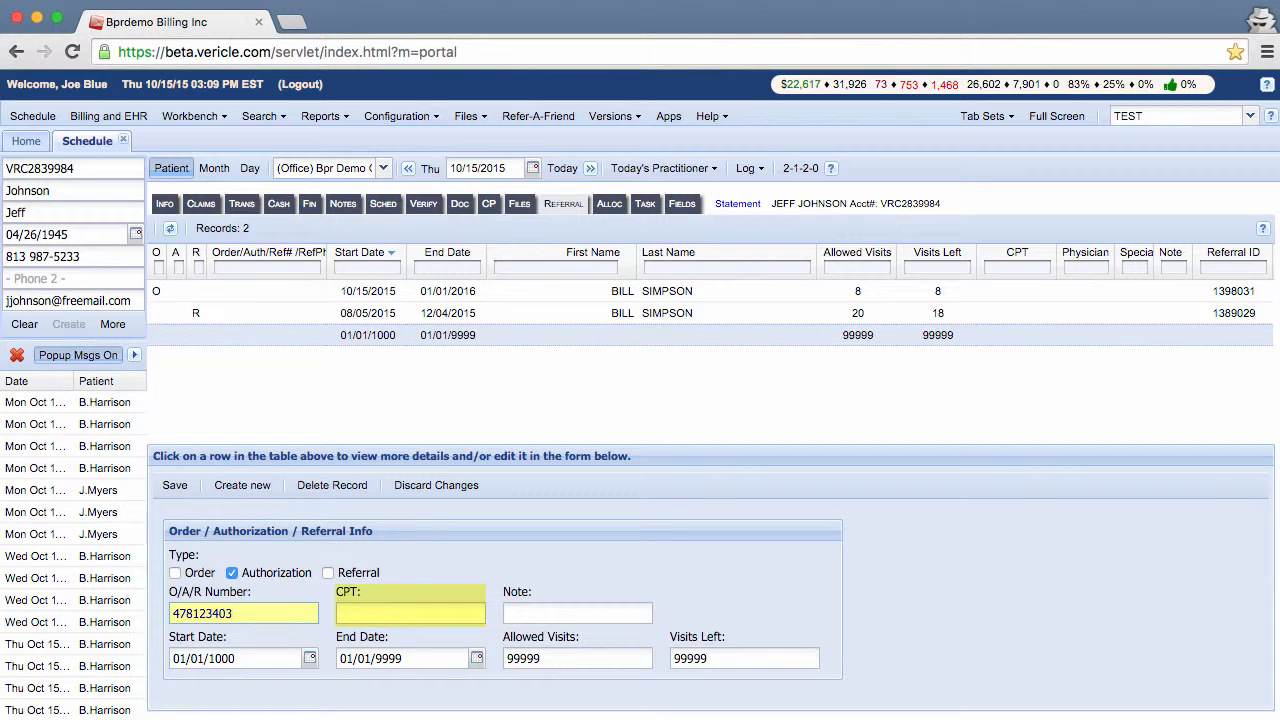
pyautogui.click(377, 613)
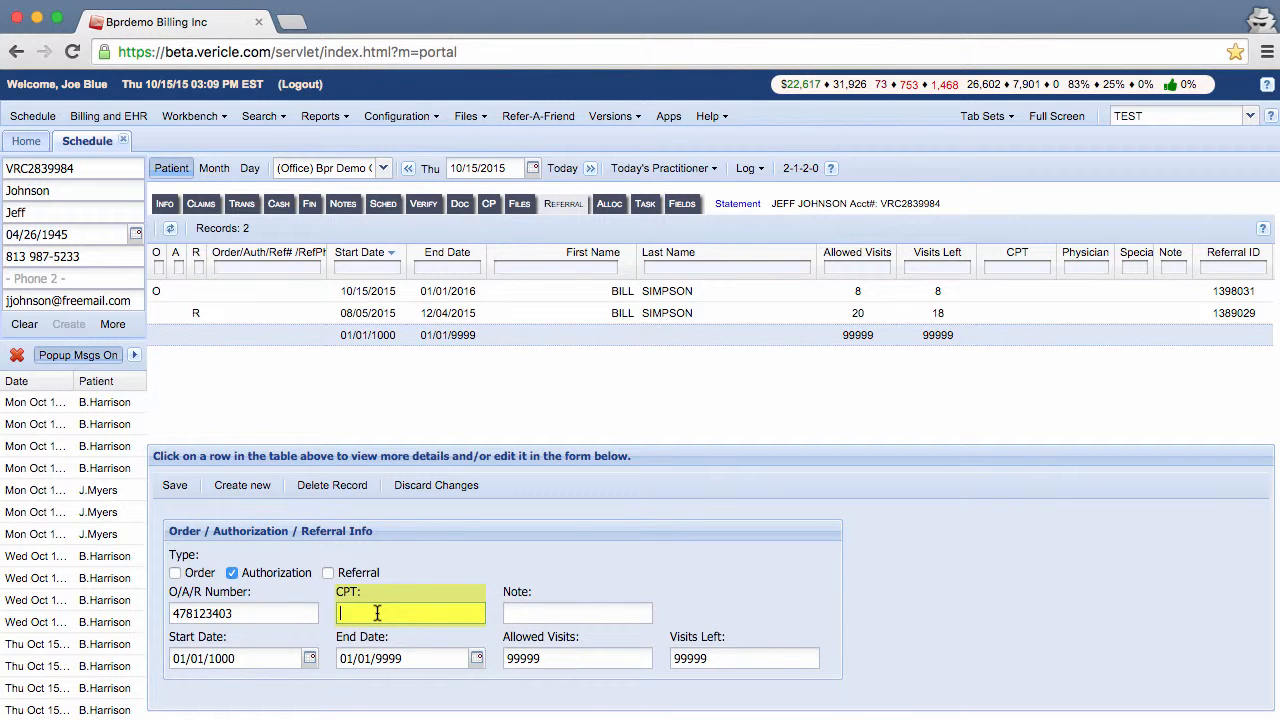
pyautogui.scroll(-3, 996, 613)
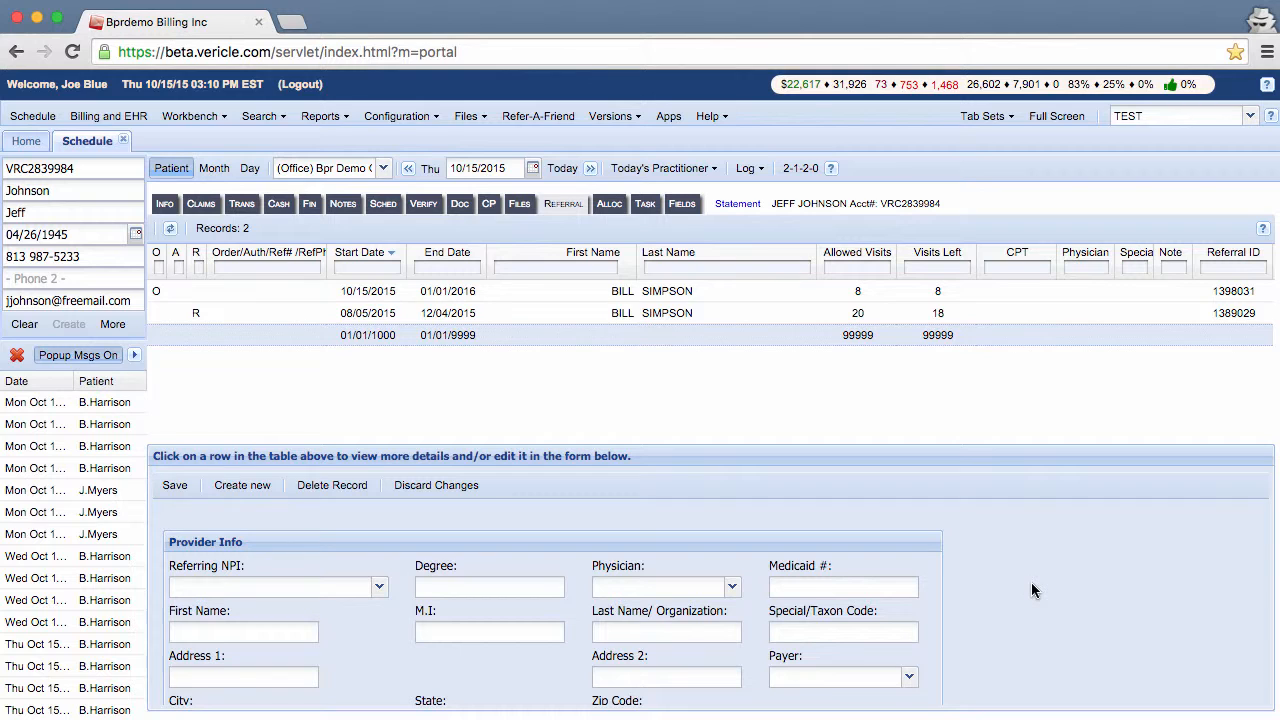
# Step: Save the Authorization record, then create another new blank record
pyautogui.scroll(-2, 1033, 590)
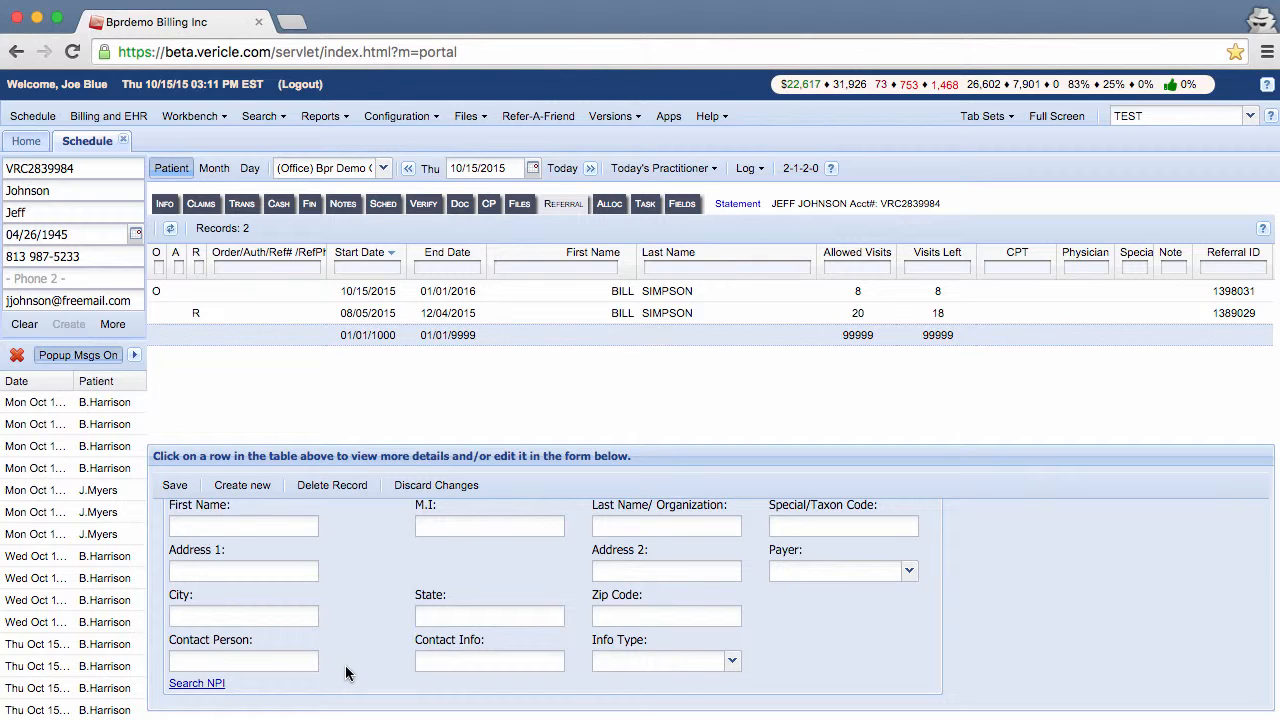
pyautogui.click(291, 665)
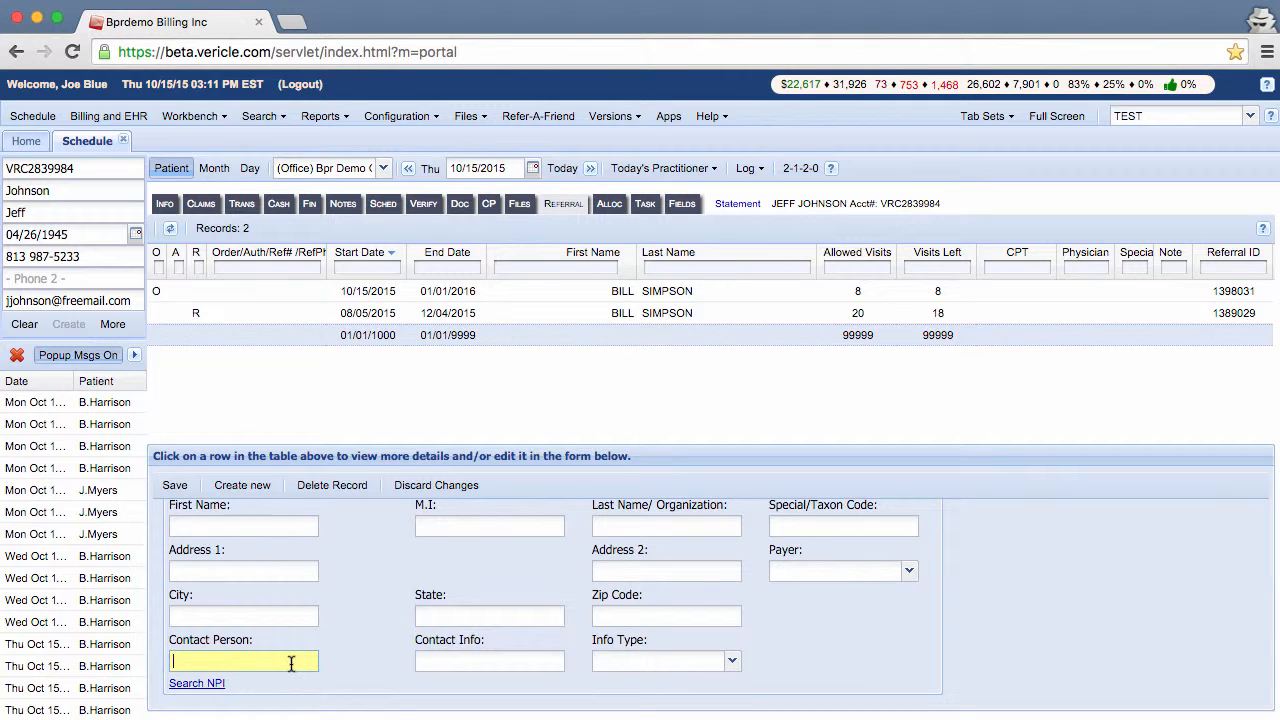
pyautogui.click(178, 489)
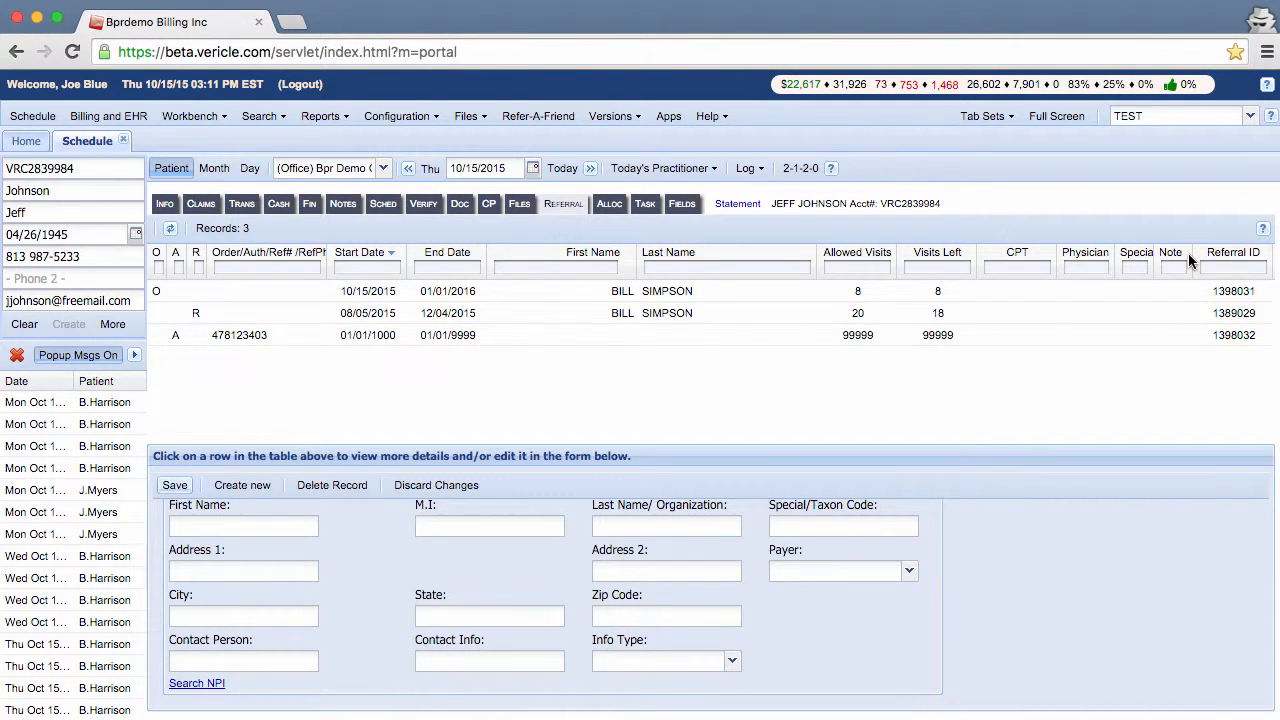
pyautogui.scroll(3, 1035, 563)
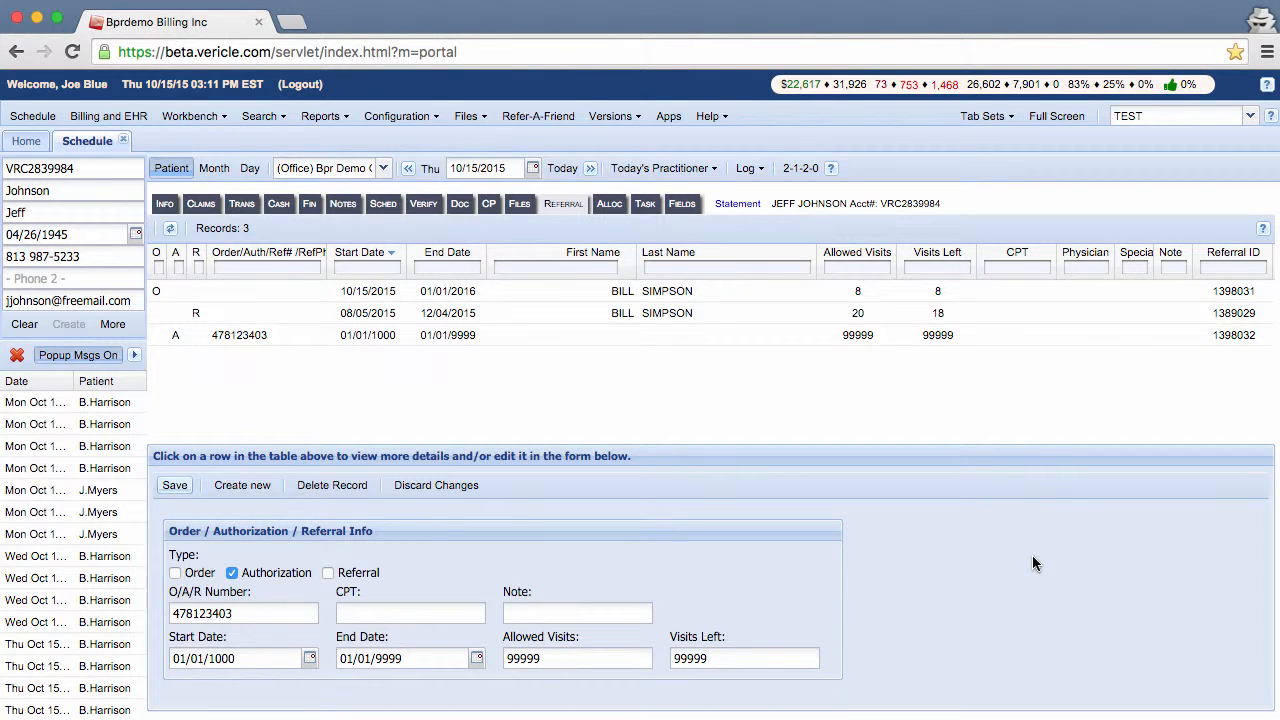
pyautogui.click(255, 490)
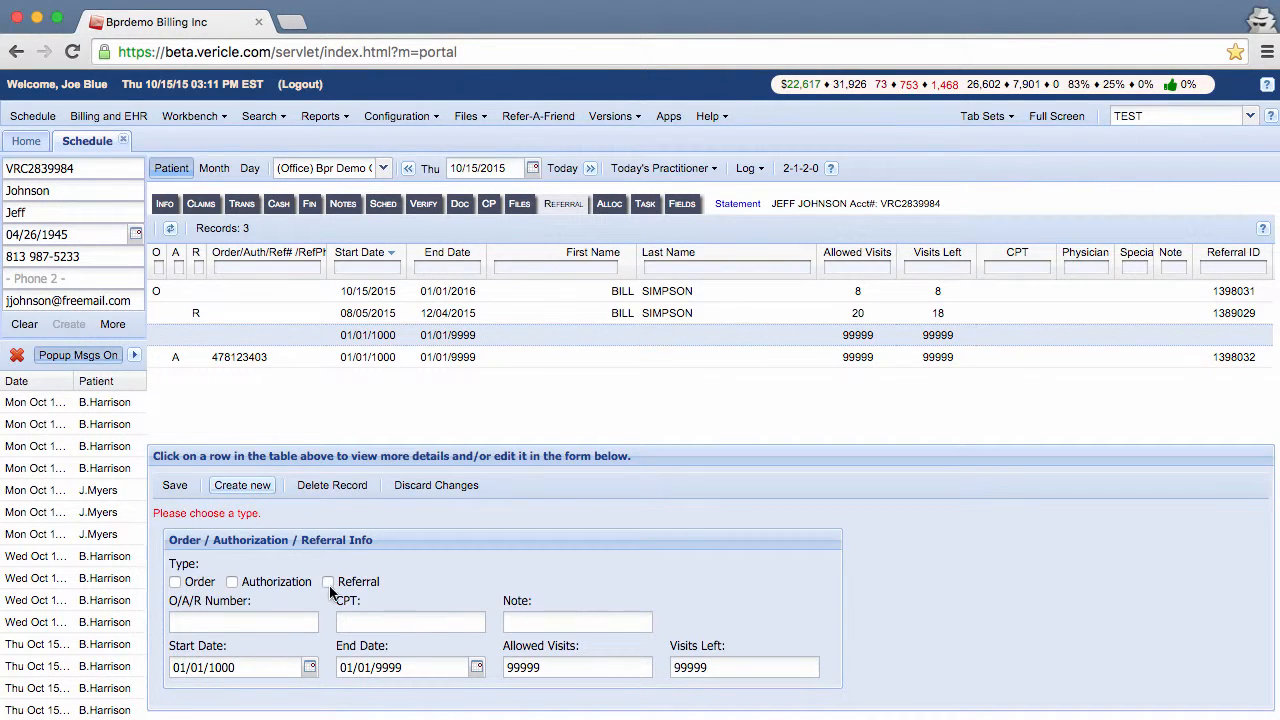
# Step: Mark the new record as a Referral, enter its referral number, and set its start date to today
pyautogui.click(328, 583)
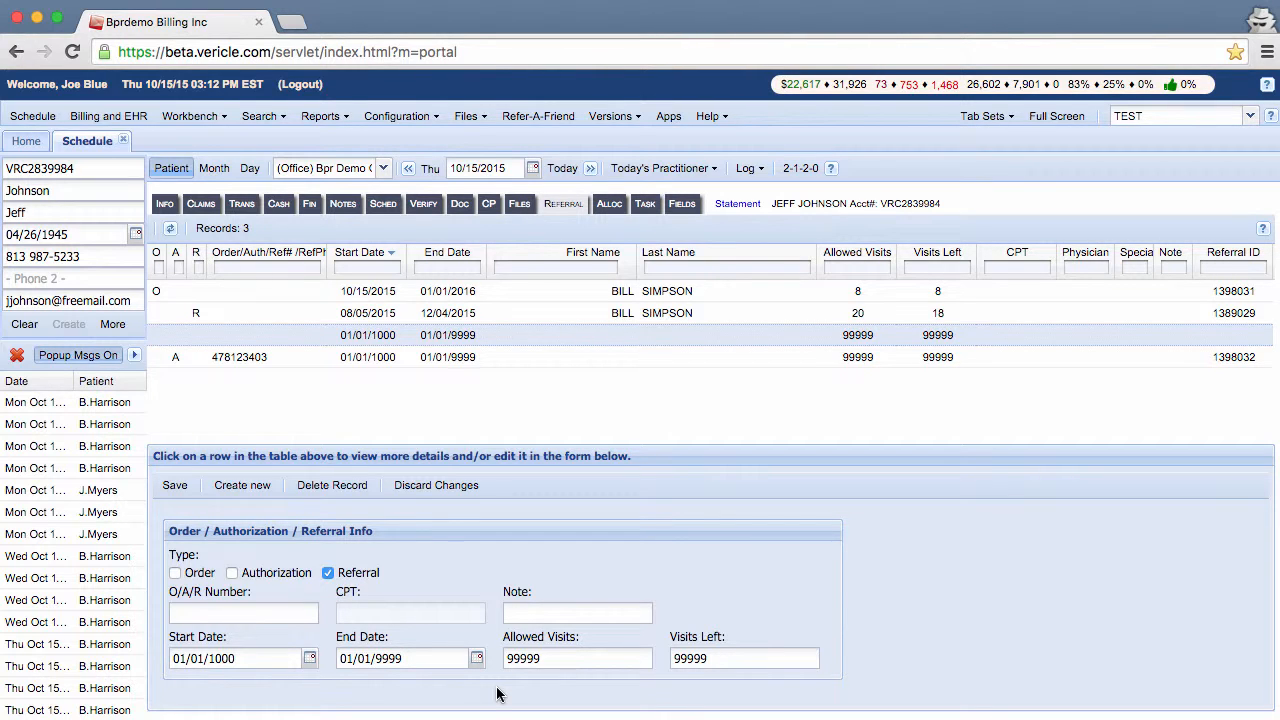
pyautogui.scroll(-2, 497, 694)
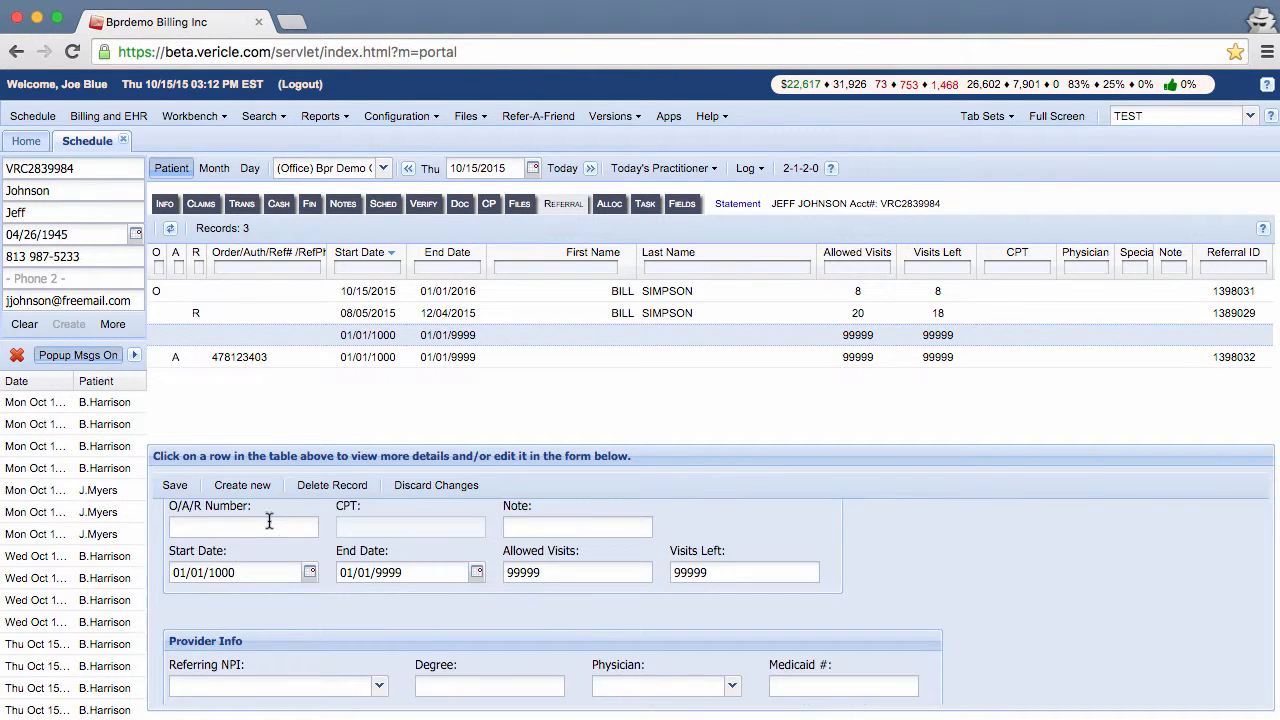
pyautogui.click(266, 524)
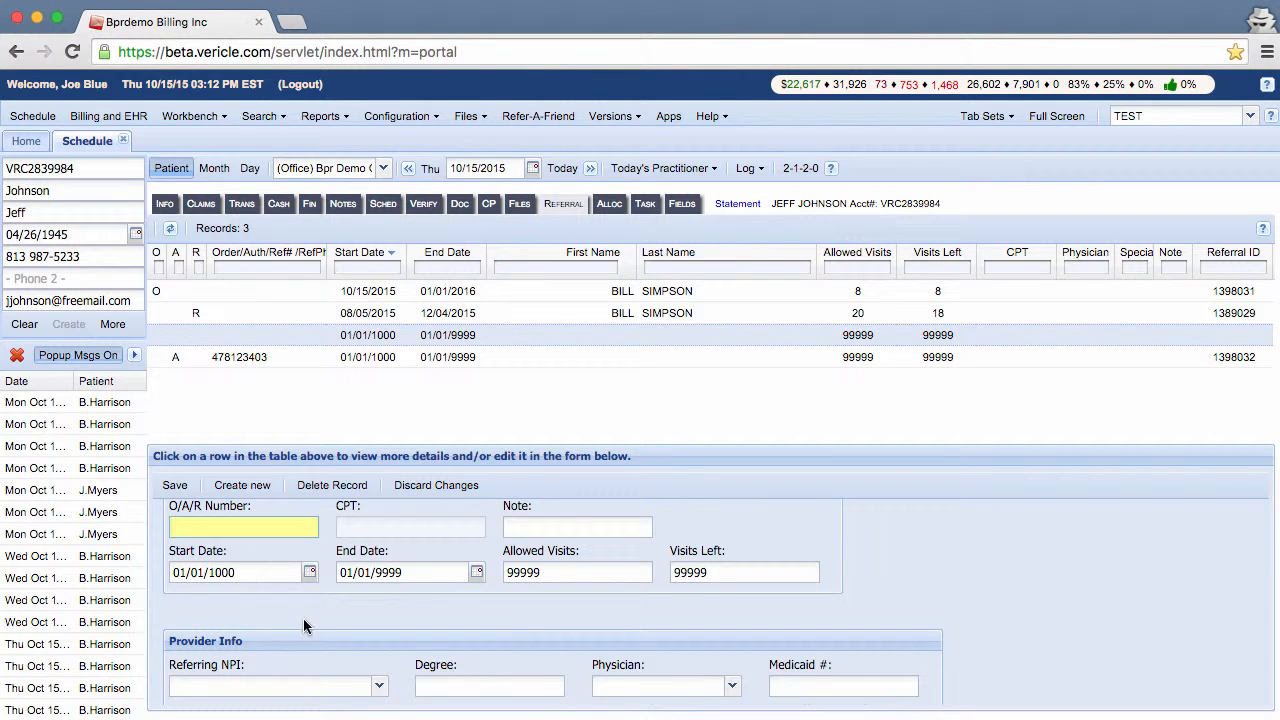
pyautogui.scroll(-2, 304, 618)
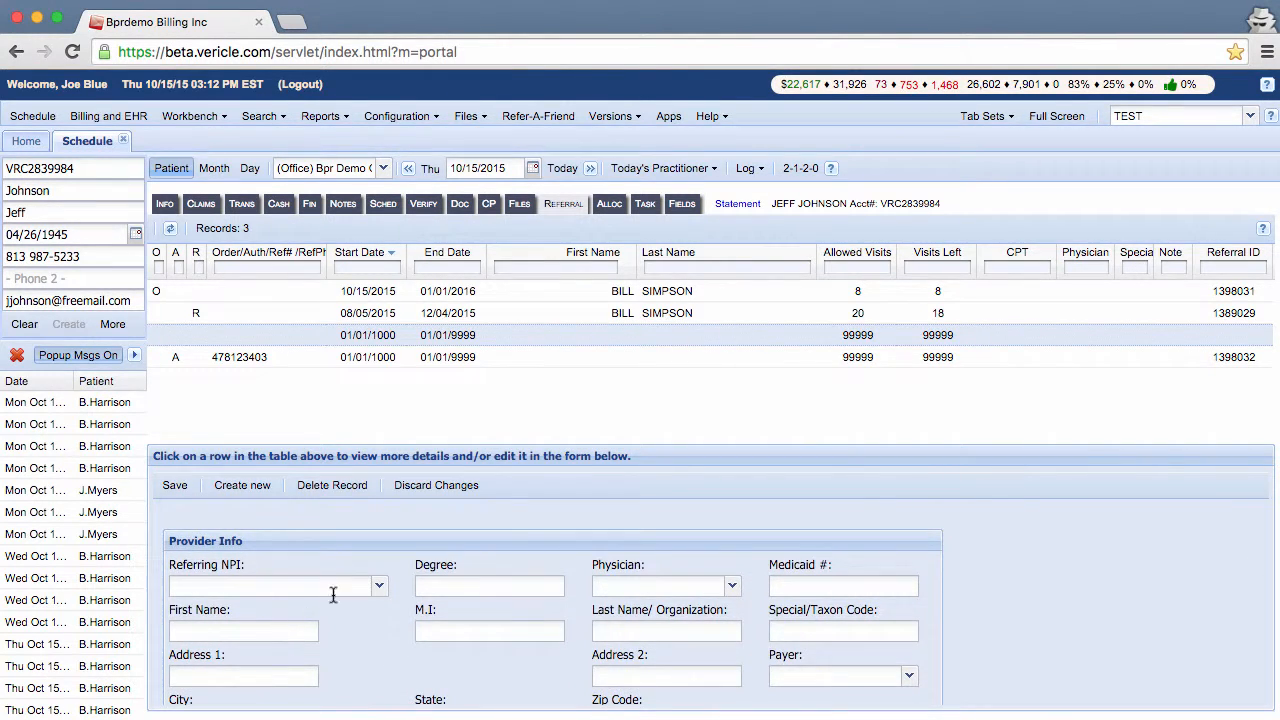
pyautogui.scroll(3, 334, 588)
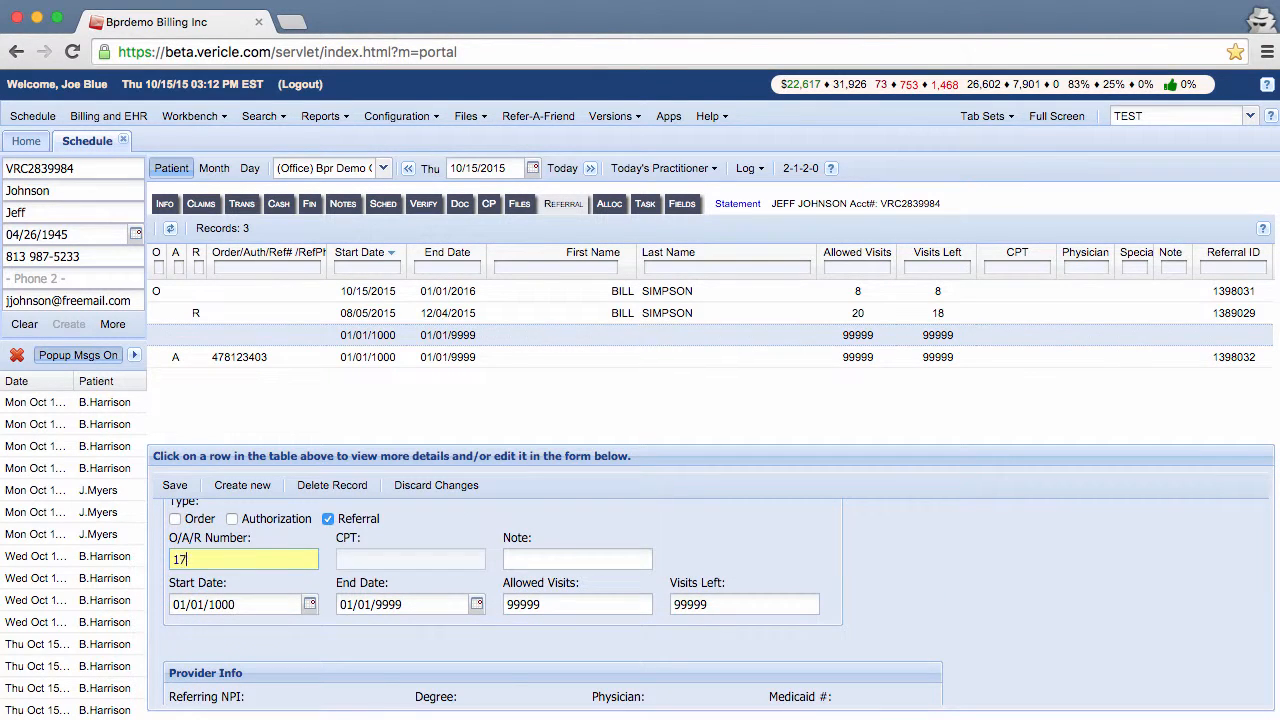
pyautogui.click(310, 604)
pyautogui.click(257, 491)
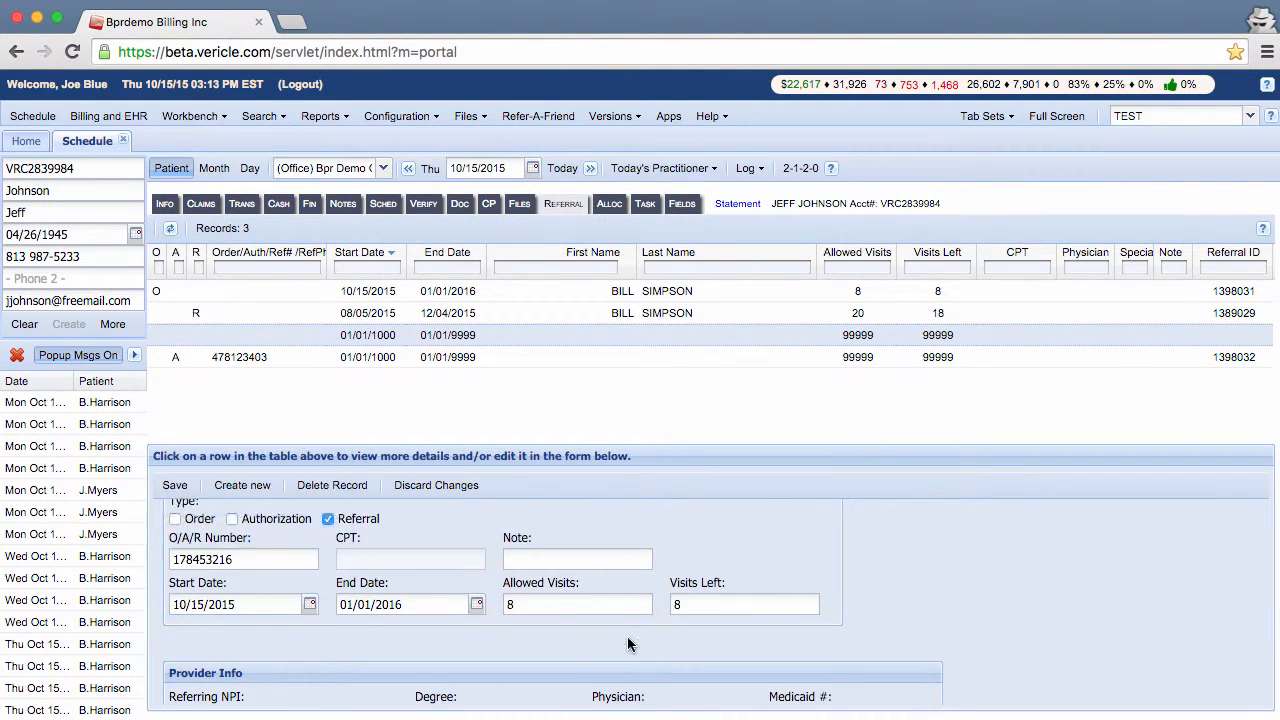
pyautogui.scroll(-1, 630, 643)
pyautogui.scroll(-2, 630, 643)
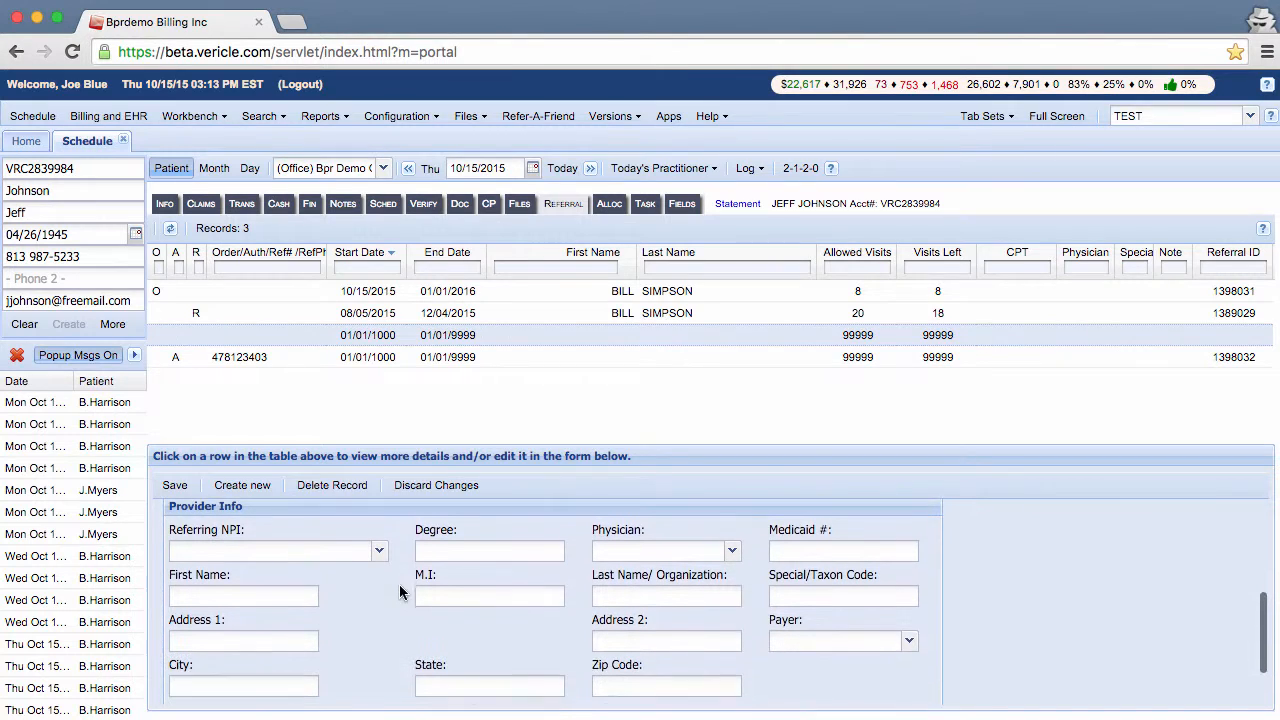
# Step: Choose the referring provider so name, MD degree and address fill in, leaving Taxon Code and Payer empty
pyautogui.click(380, 553)
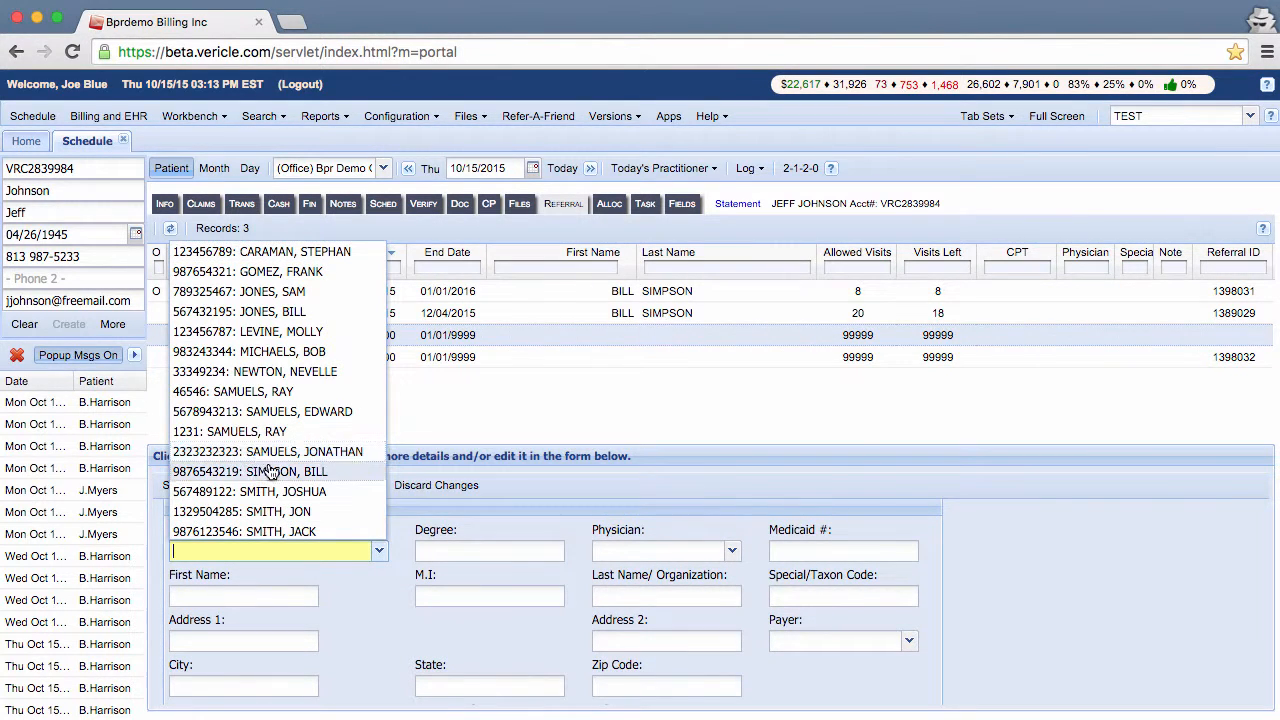
pyautogui.click(333, 474)
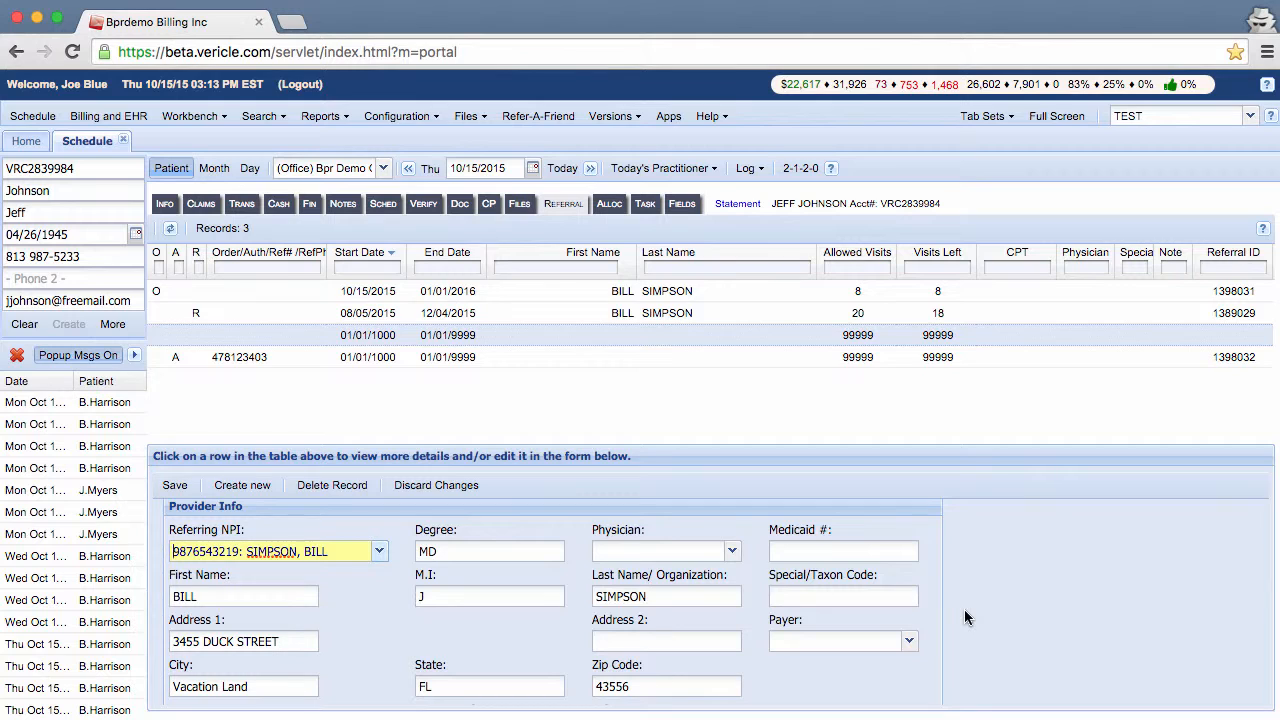
pyautogui.click(884, 597)
pyautogui.write('035')
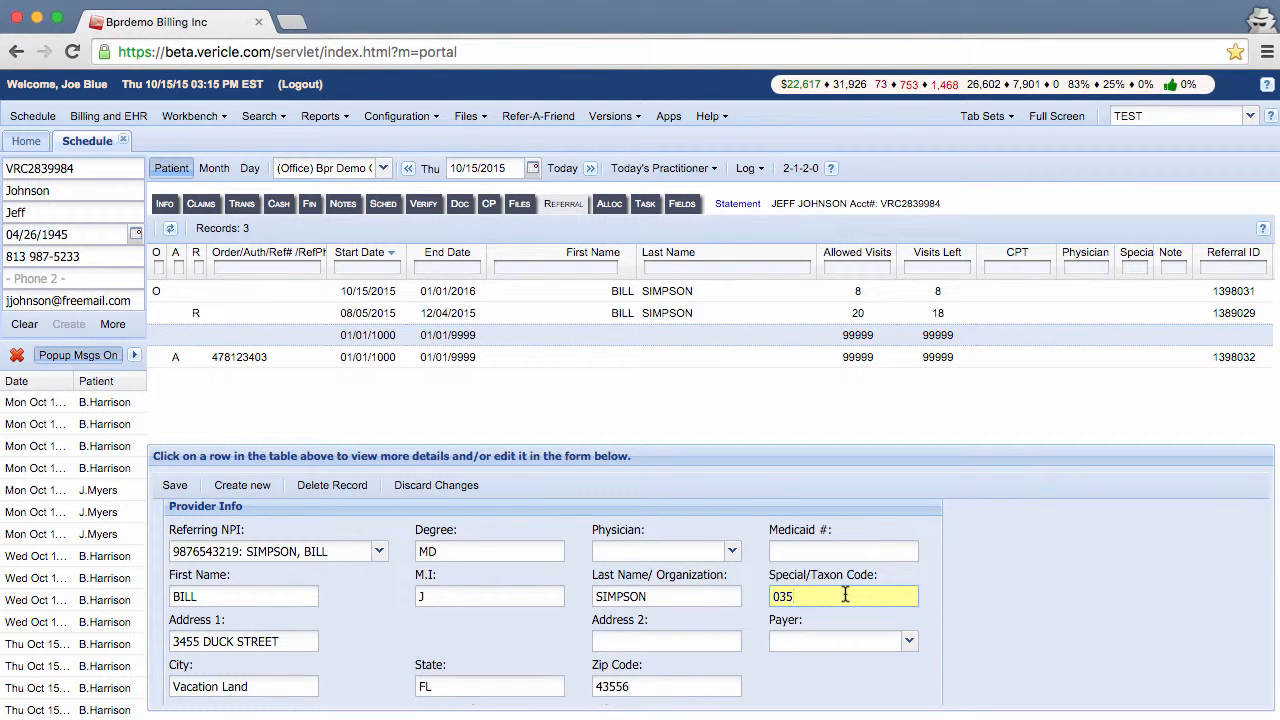
pyautogui.press('BackSpace')
pyautogui.press('BackSpace')
pyautogui.press('BackSpace')
pyautogui.click(909, 641)
pyautogui.click(932, 641)
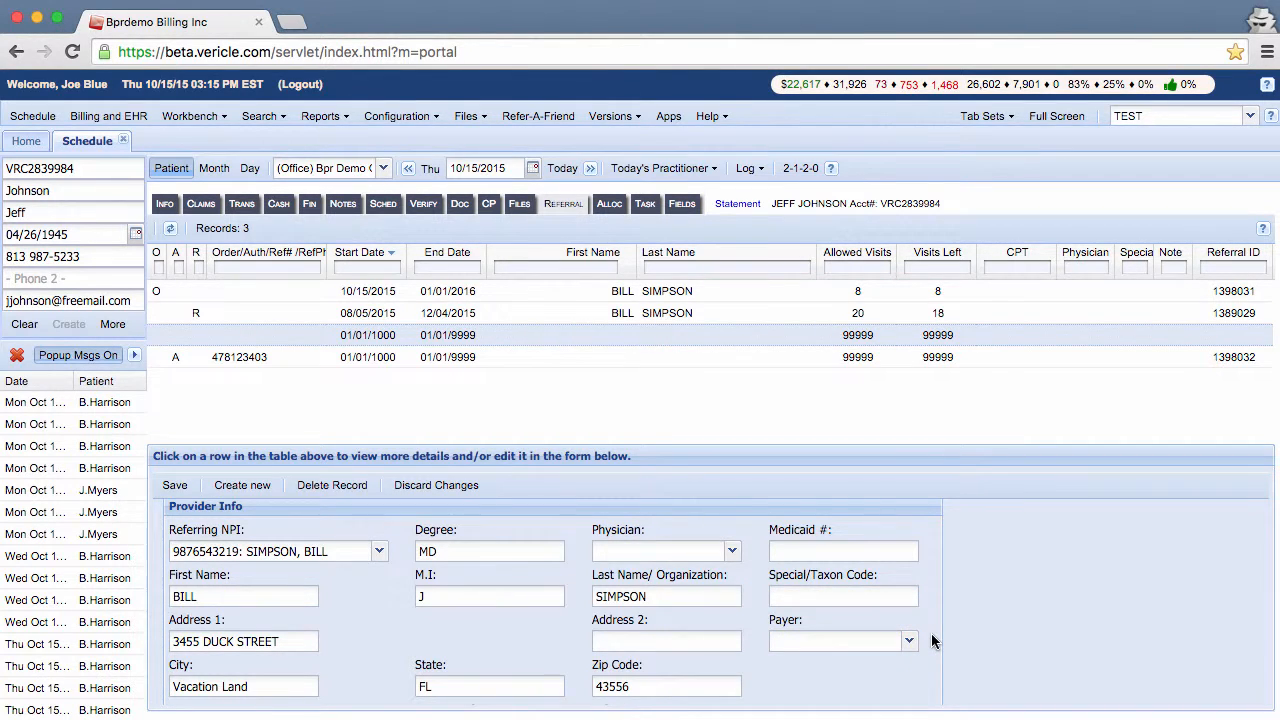
# Step: Pick the referral's physician, save it, and confirm Yes to keep it for later use
pyautogui.click(733, 551)
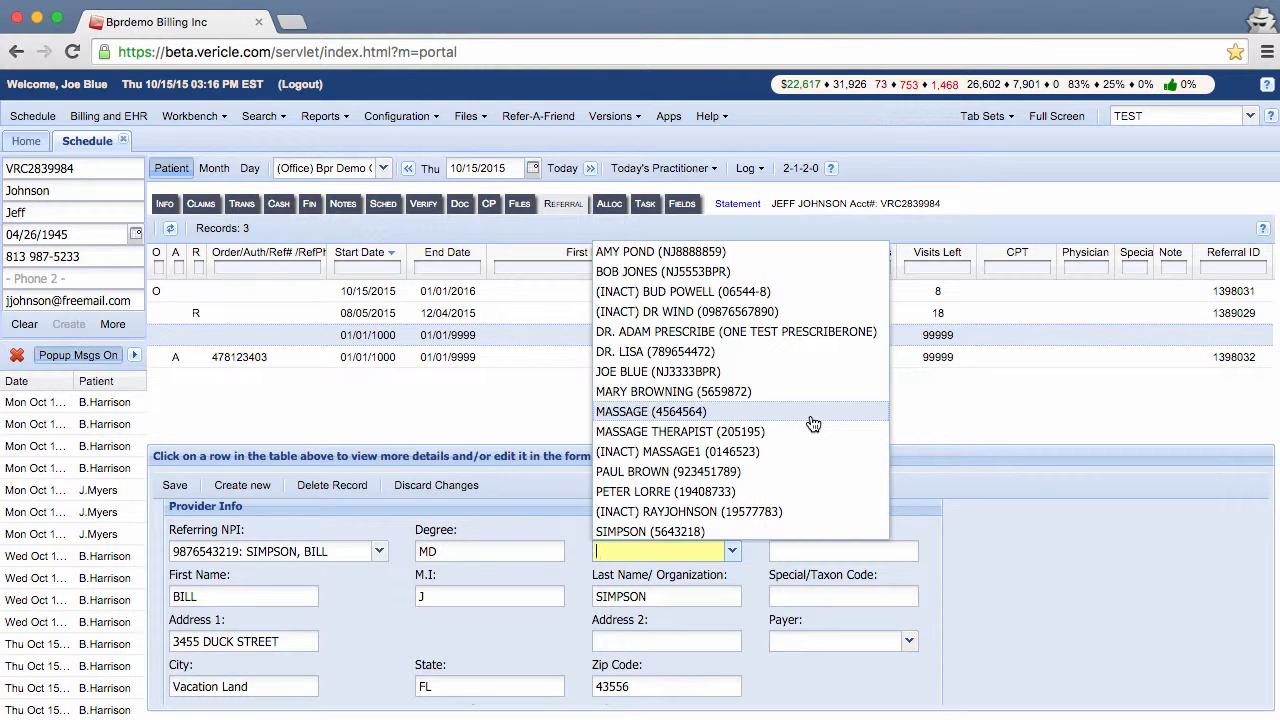
pyautogui.click(790, 271)
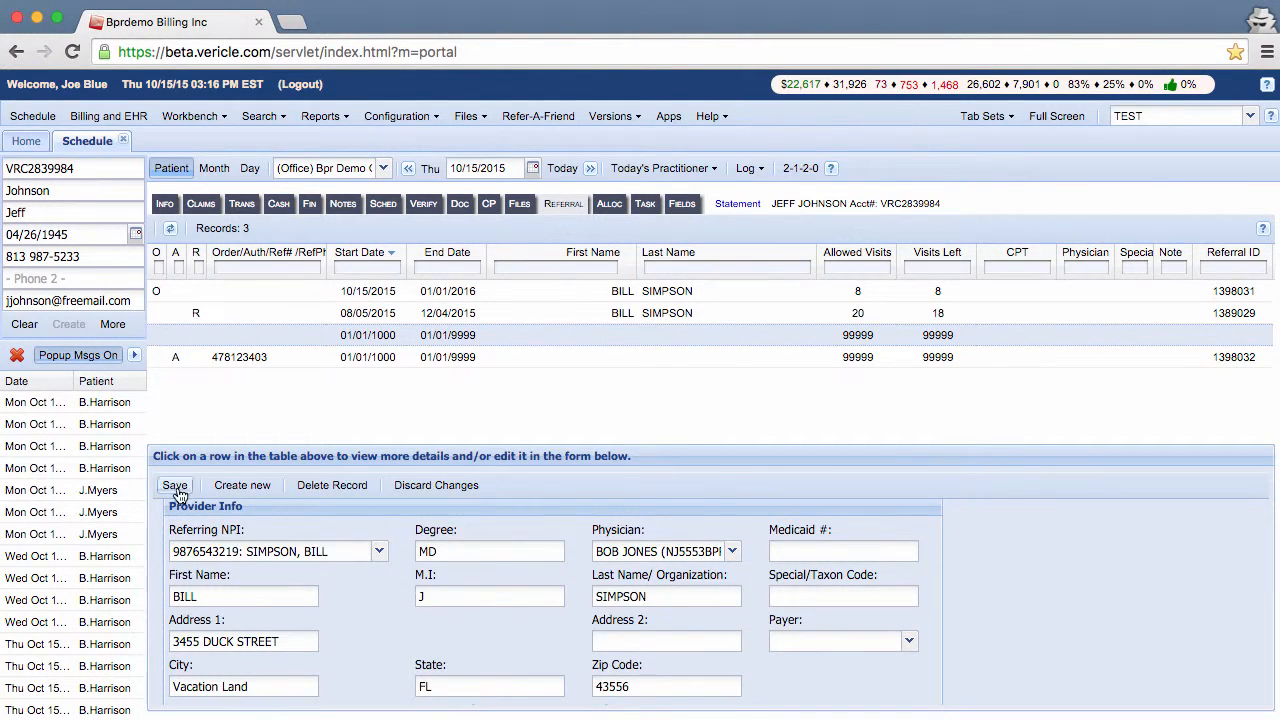
pyautogui.click(176, 486)
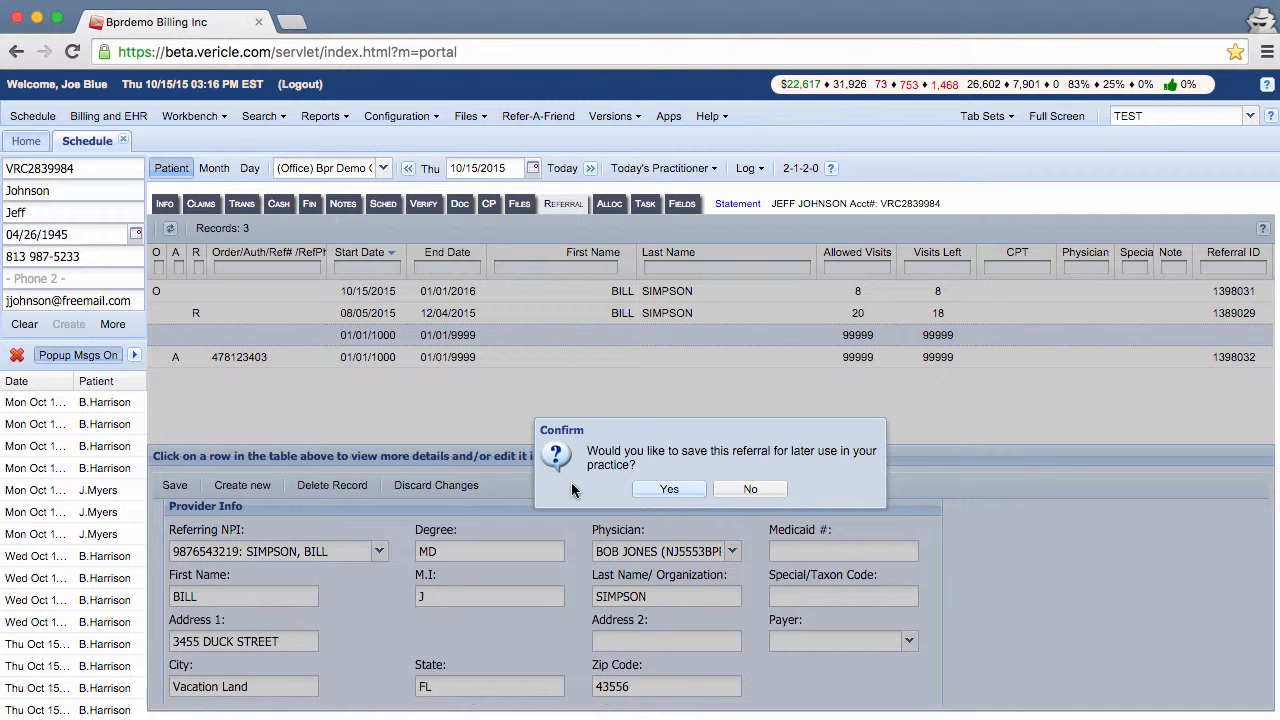
pyautogui.click(665, 489)
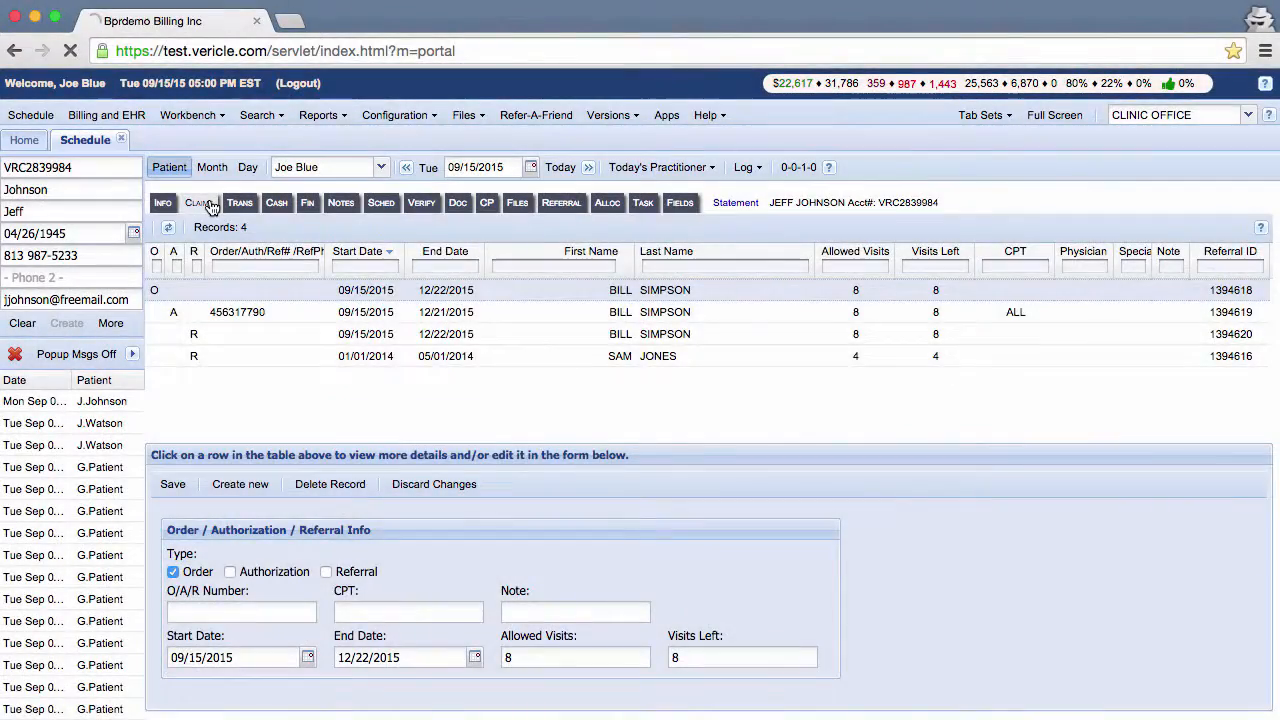
# Step: Open a claim from the Claims tab in HCFA view, down to Referrals/Authorizations
pyautogui.click(210, 205)
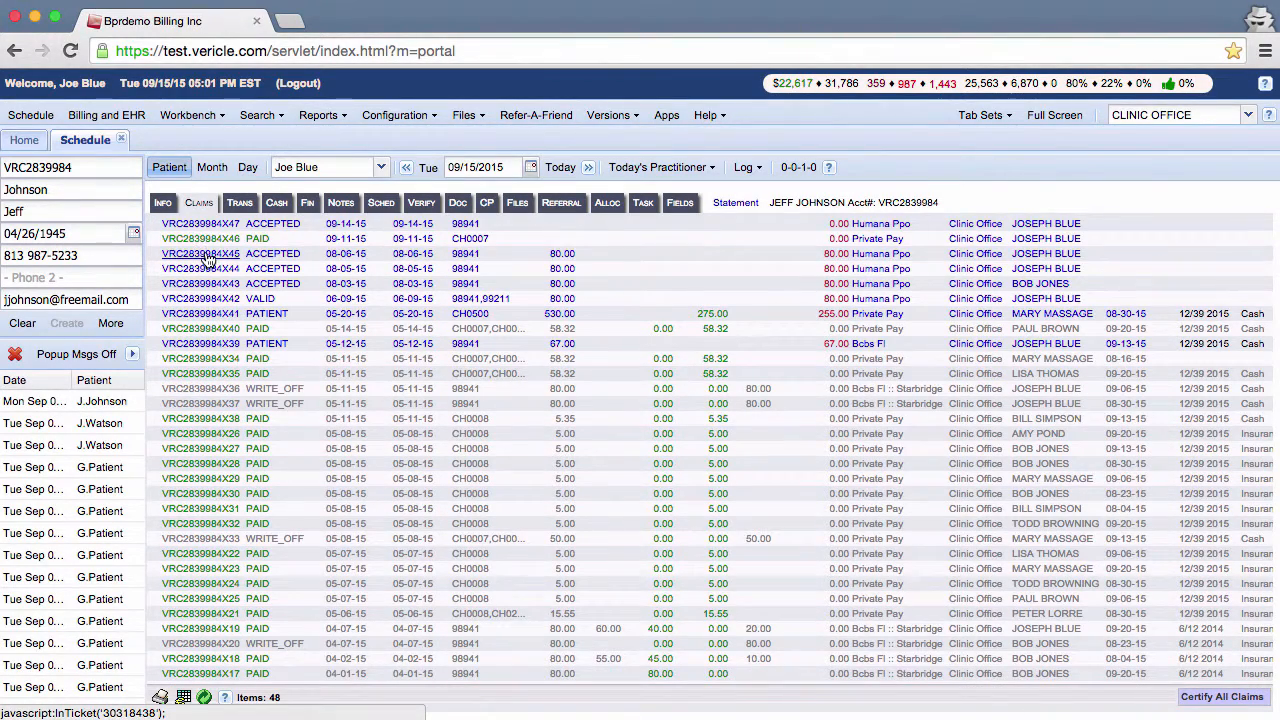
pyautogui.click(203, 258)
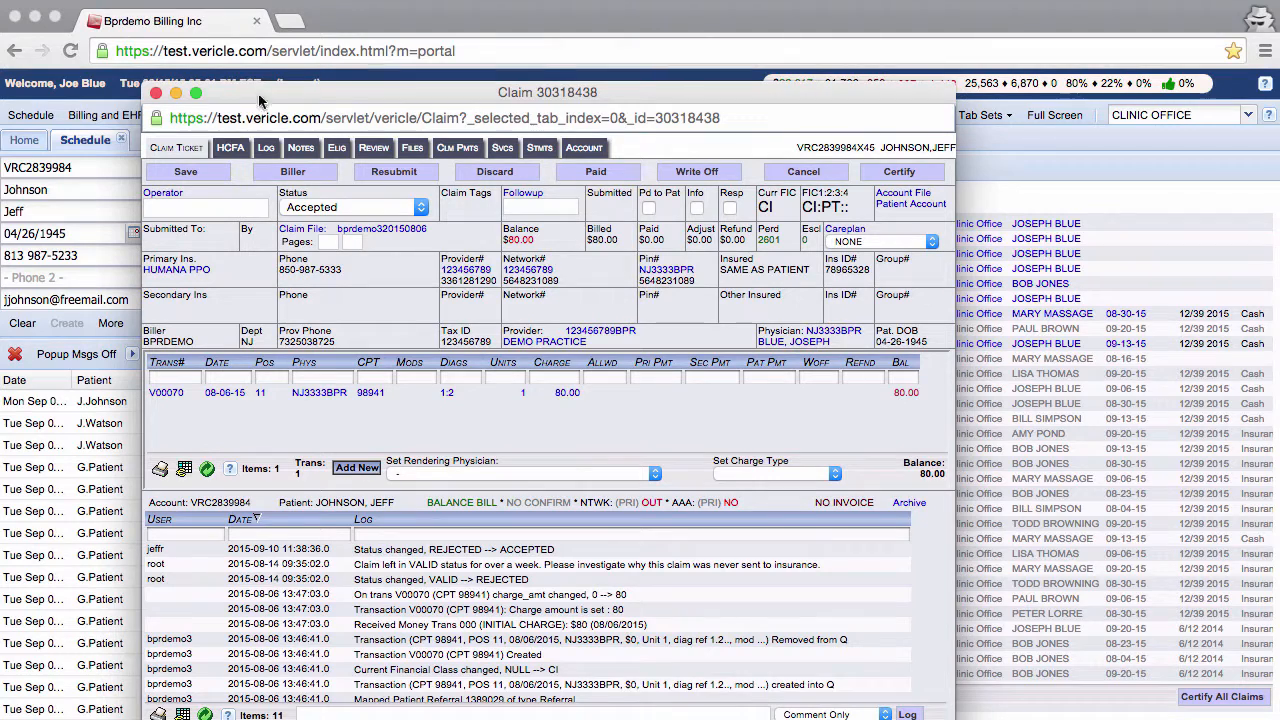
pyautogui.click(230, 147)
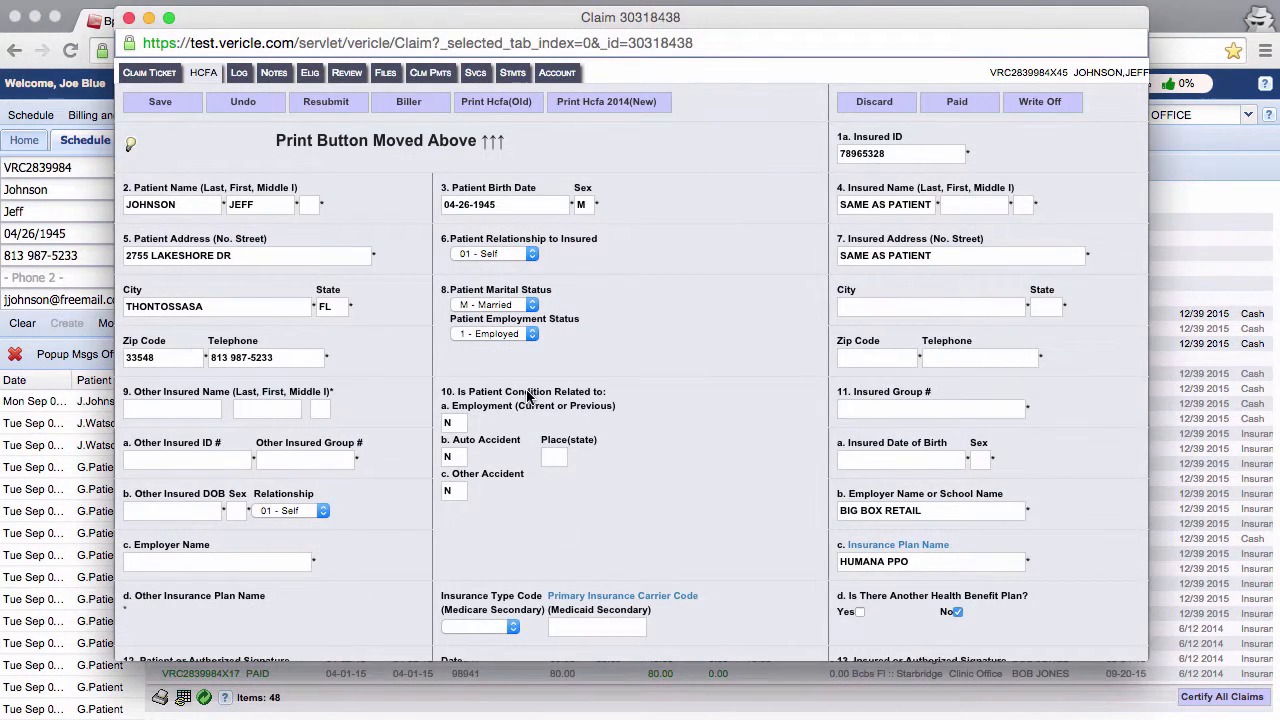
pyautogui.scroll(-5, 552, 460)
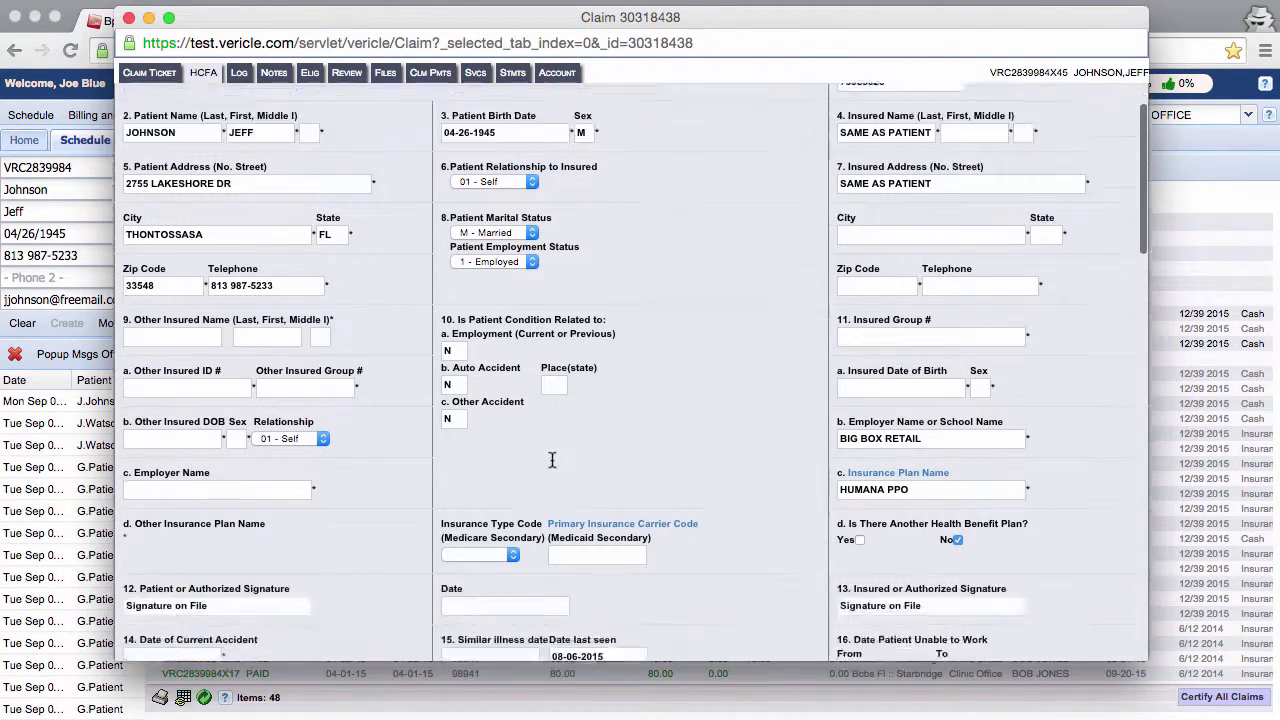
pyautogui.scroll(-6, 552, 460)
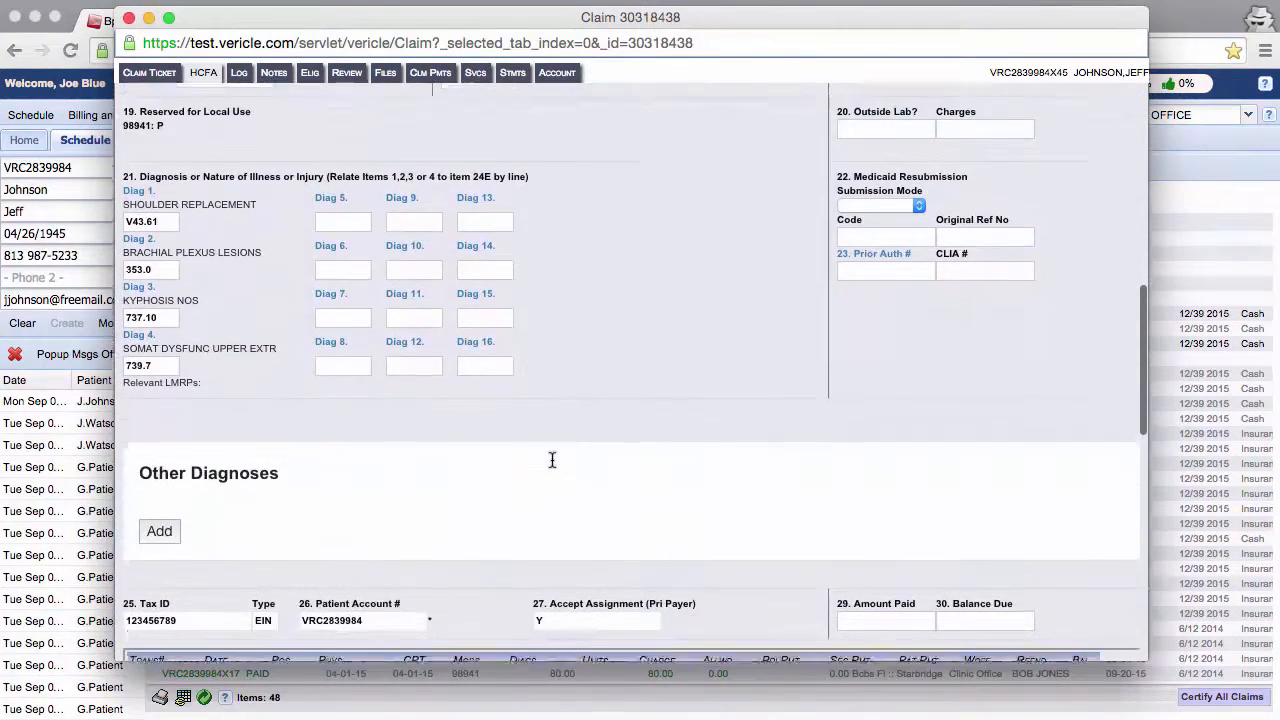
pyautogui.scroll(-4, 552, 460)
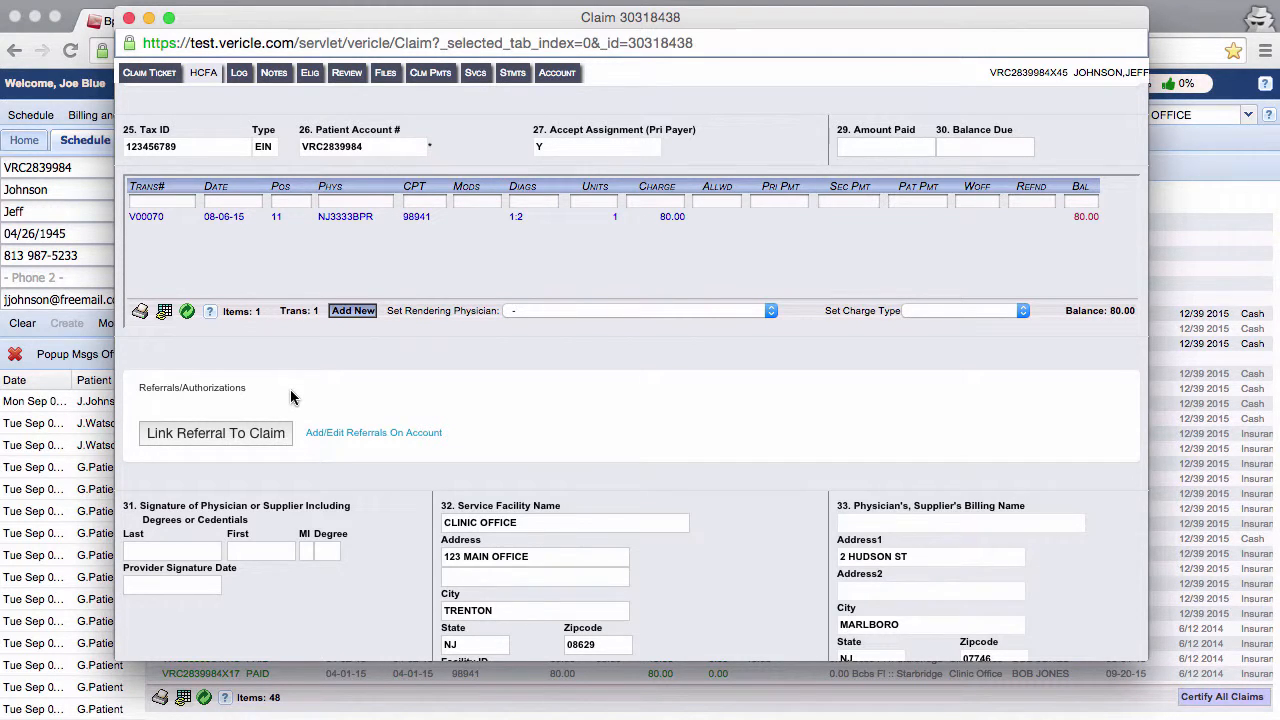
# Step: List the account's available referrals and add the chosen referral to the claim
pyautogui.click(263, 433)
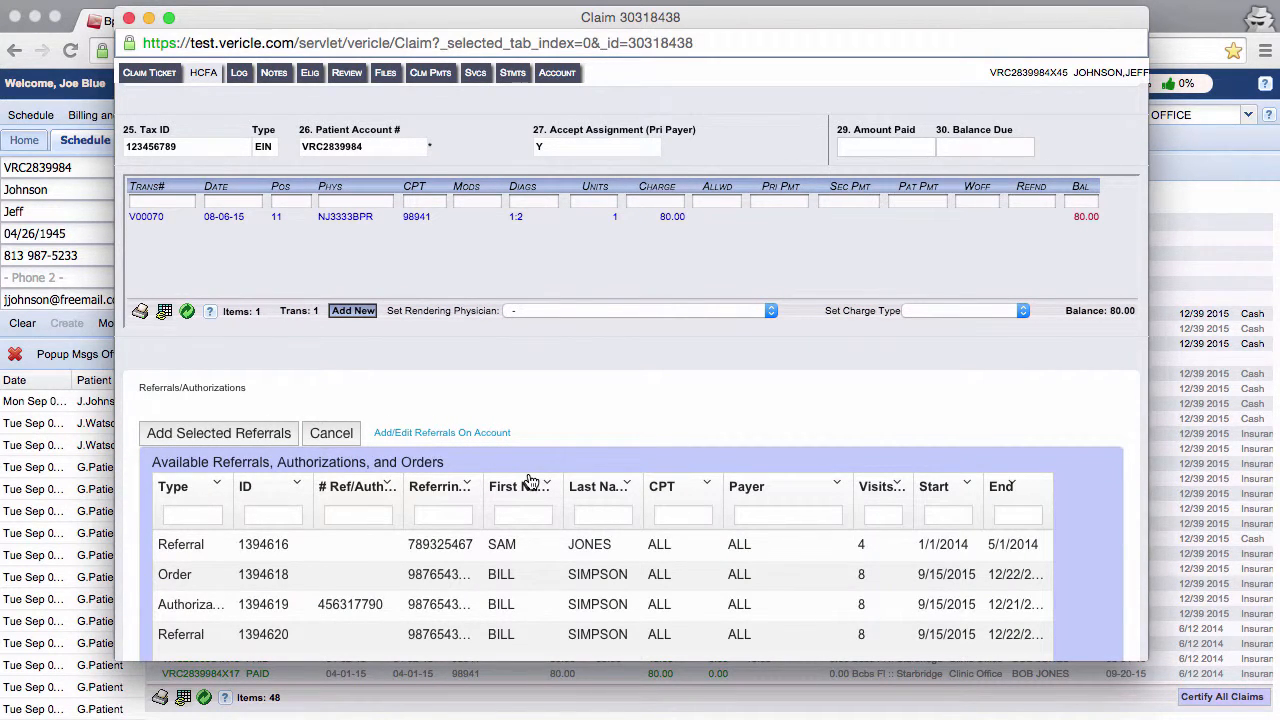
pyautogui.scroll(-3, 522, 497)
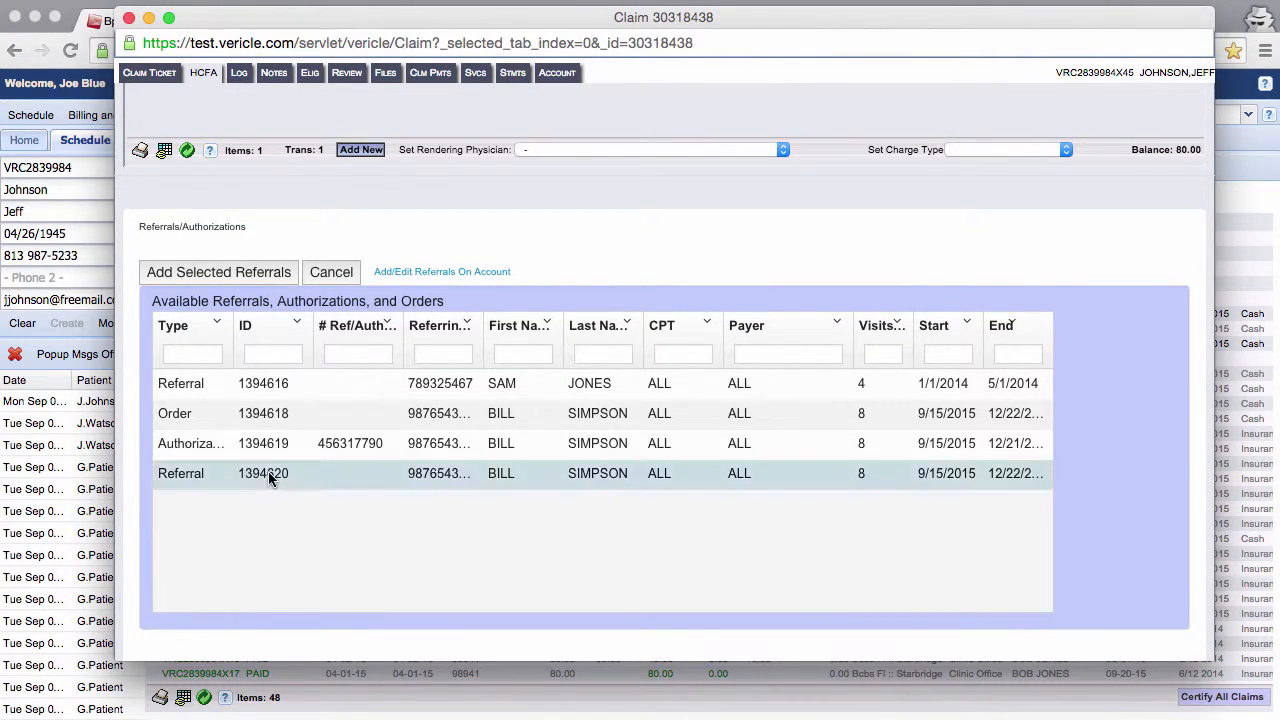
pyautogui.click(232, 274)
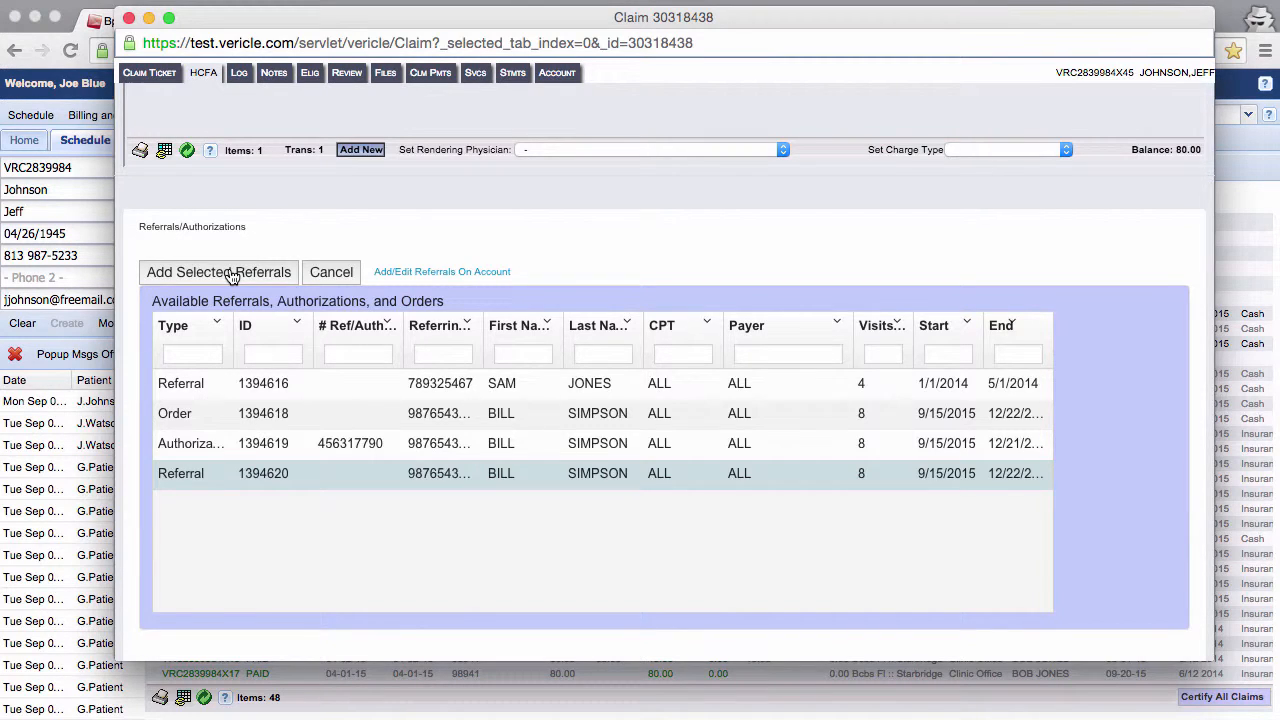